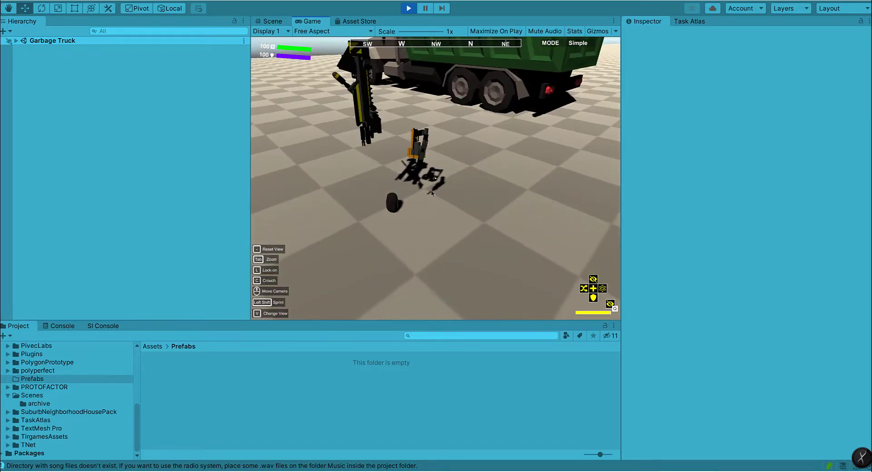
# Step: Pause the running game
pyautogui.press('super')
pyautogui.click(389, 167)
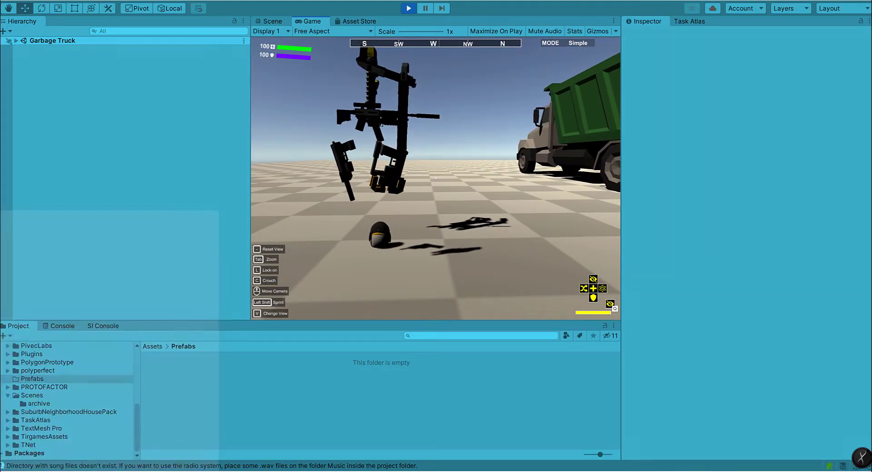
pyautogui.press('Escape')
pyautogui.click(439, 117)
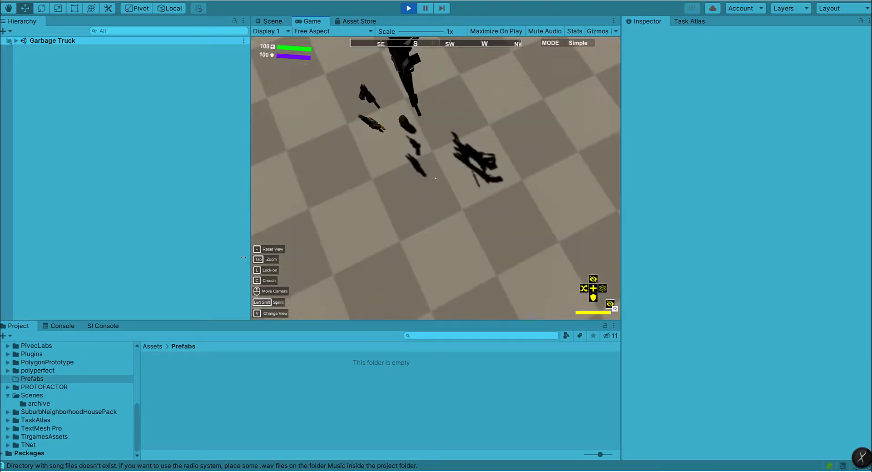
pyautogui.press('Escape')
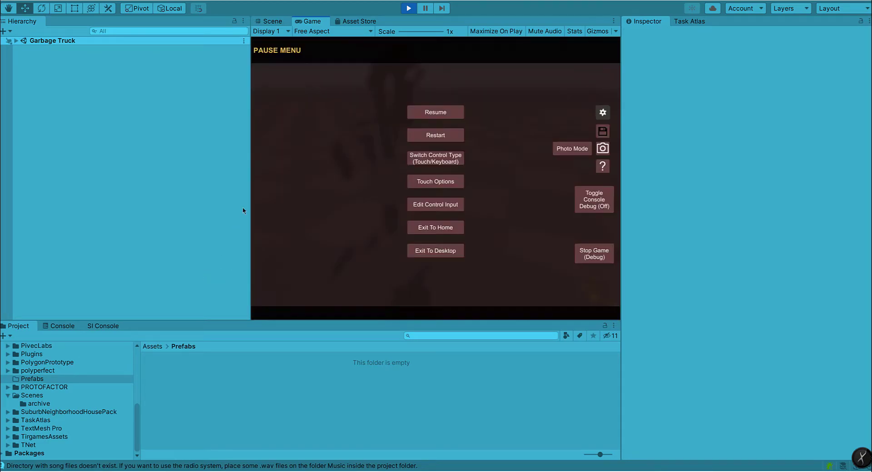
# Step: Create a new scene asset in the Scenes folder and stop play mode
pyautogui.click(8, 395)
pyautogui.click(32, 403)
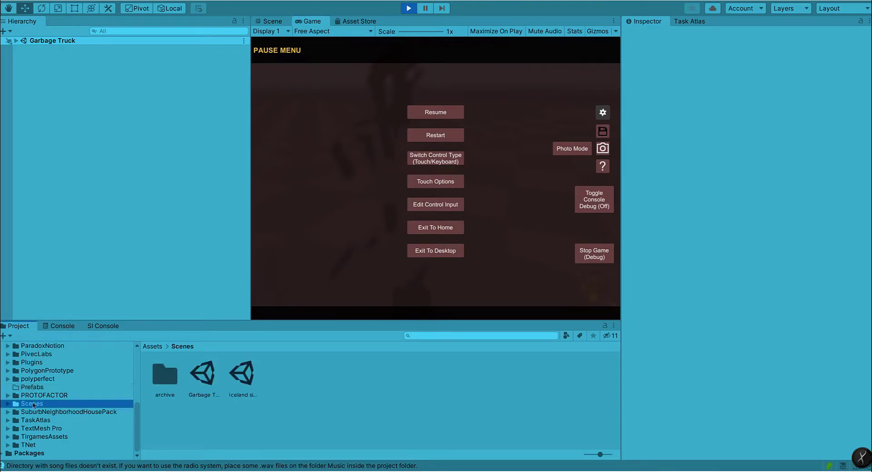
pyautogui.rightClick(315, 384)
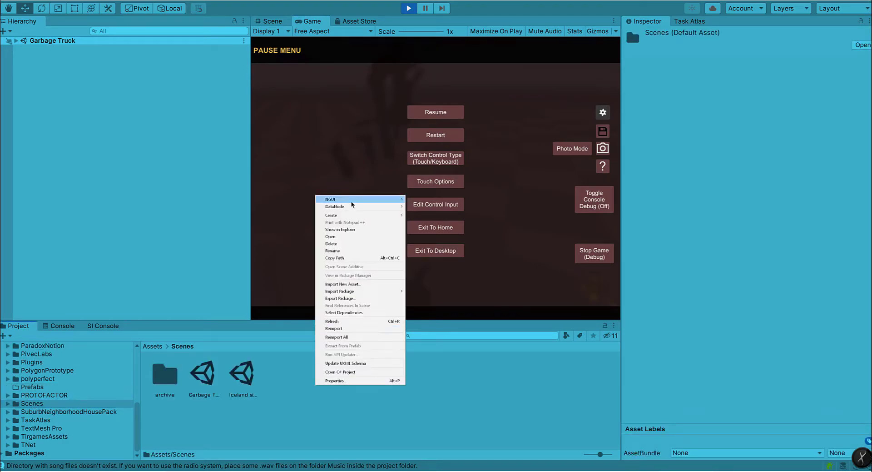
pyautogui.moveTo(366, 215)
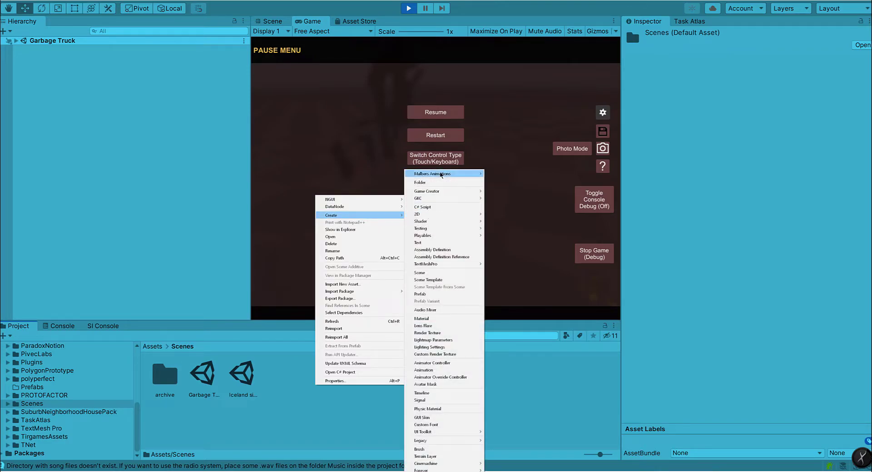
pyautogui.moveTo(441, 193)
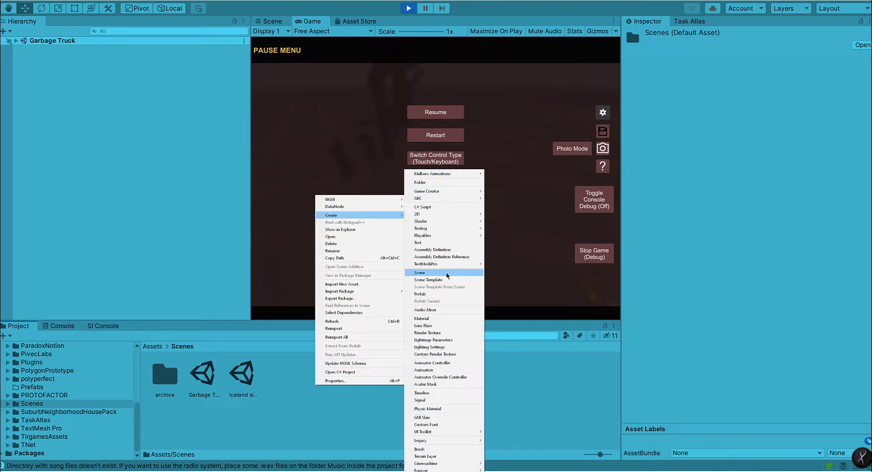
pyautogui.click(446, 273)
pyautogui.click(407, 9)
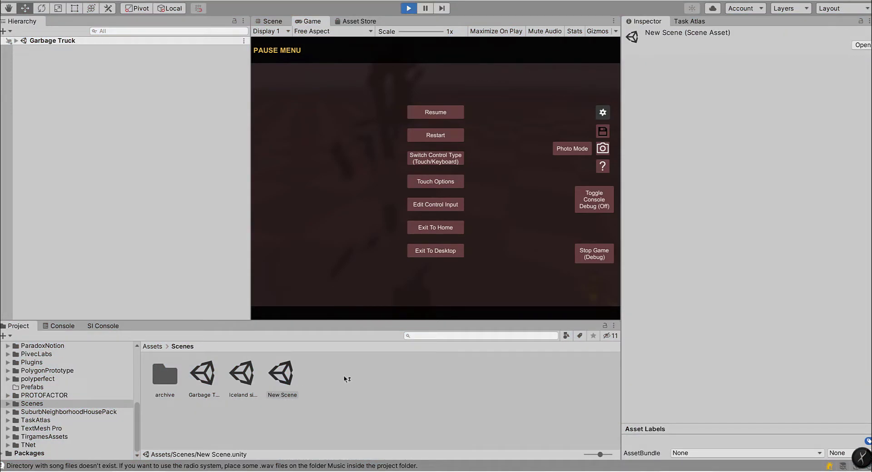
pyautogui.click(282, 382)
pyautogui.doubleClick(283, 381)
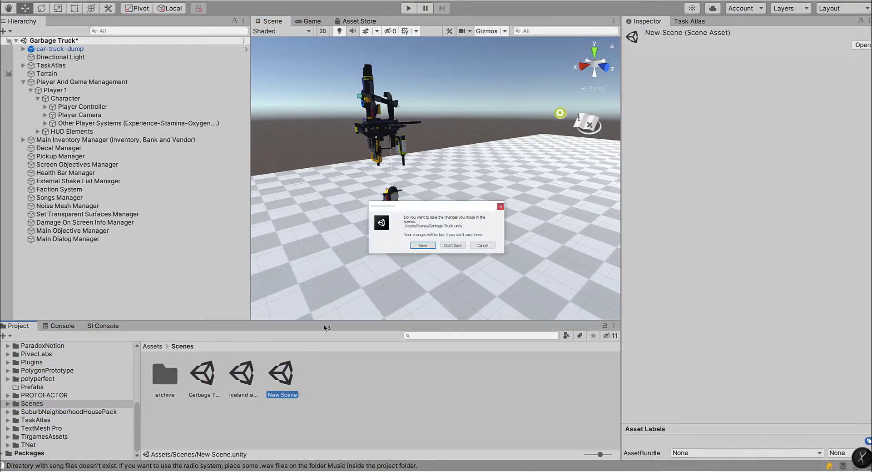
pyautogui.click(478, 245)
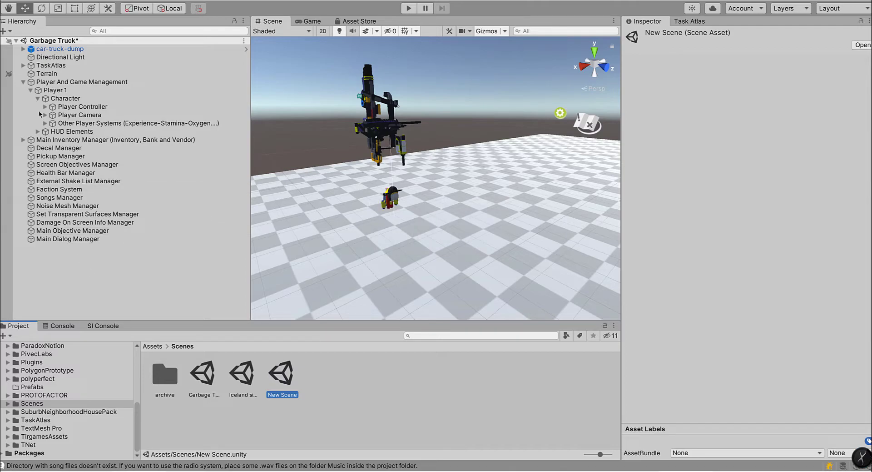
pyautogui.click(23, 82)
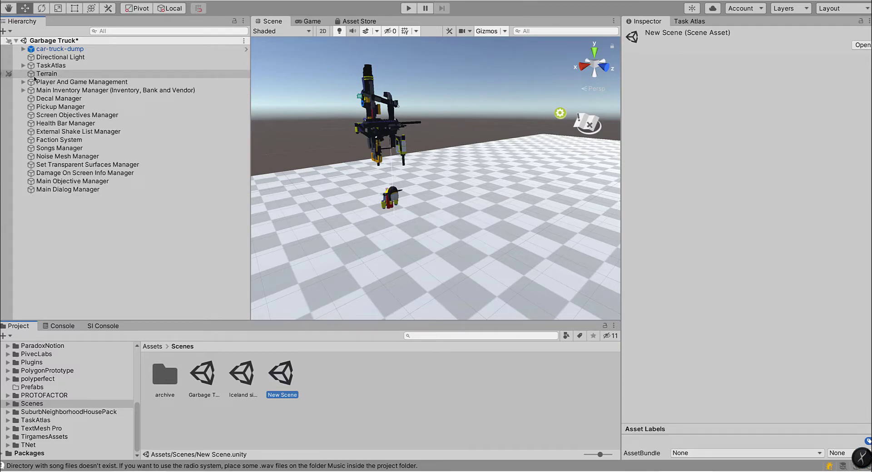
pyautogui.click(330, 244)
pyautogui.moveTo(331, 243); pyautogui.dragTo(459, 236, button='right')
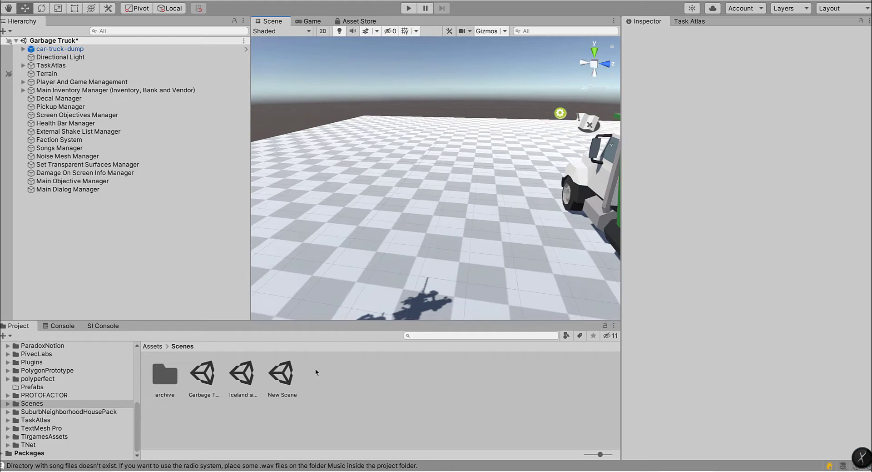
# Step: Open New Scene without saving the Garbage Truck scene's changes, and add a Terrain object to it
pyautogui.doubleClick(282, 377)
pyautogui.click(455, 245)
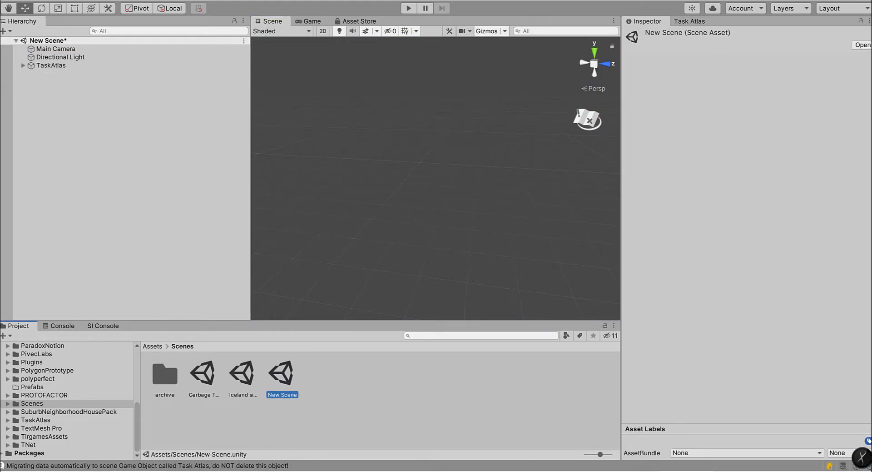
pyautogui.click(44, 1)
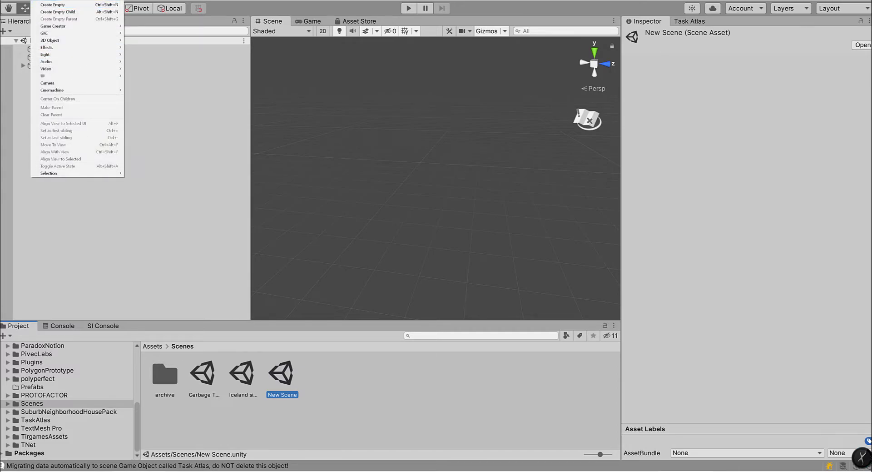
pyautogui.moveTo(64, 2)
pyautogui.moveTo(78, 41)
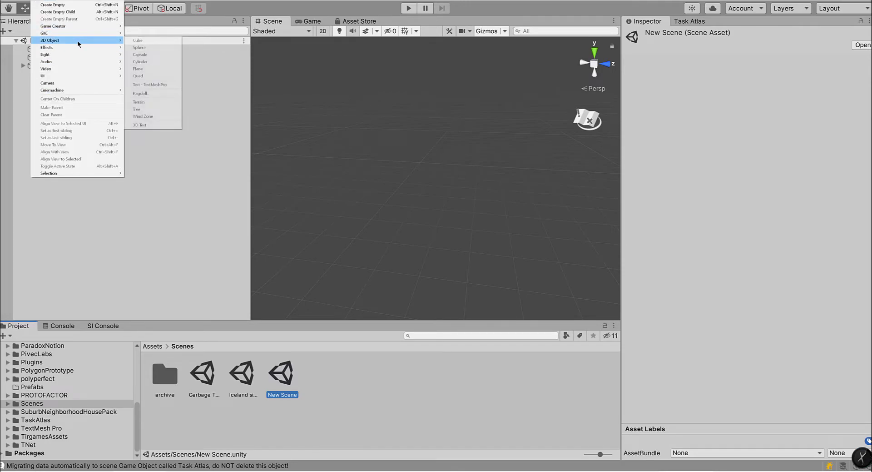
pyautogui.click(149, 102)
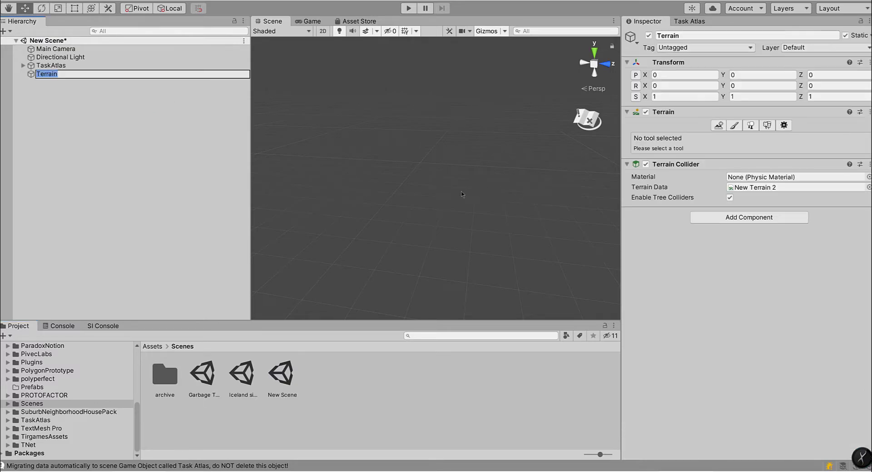
# Step: Move the terrain to about X -141.7, Z -109.3 so that it spreads around the scene view
pyautogui.moveTo(382, 199); pyautogui.dragTo(732, 152, button='right')
pyautogui.moveTo(439, 216); pyautogui.dragTo(349, 260, button='right')
pyautogui.moveTo(419, 205); pyautogui.dragTo(210, 120)
pyautogui.moveTo(346, 125); pyautogui.dragTo(302, 121, button='right')
pyautogui.moveTo(426, 107); pyautogui.dragTo(239, 148)
pyautogui.moveTo(461, 194); pyautogui.dragTo(500, 165, button='right')
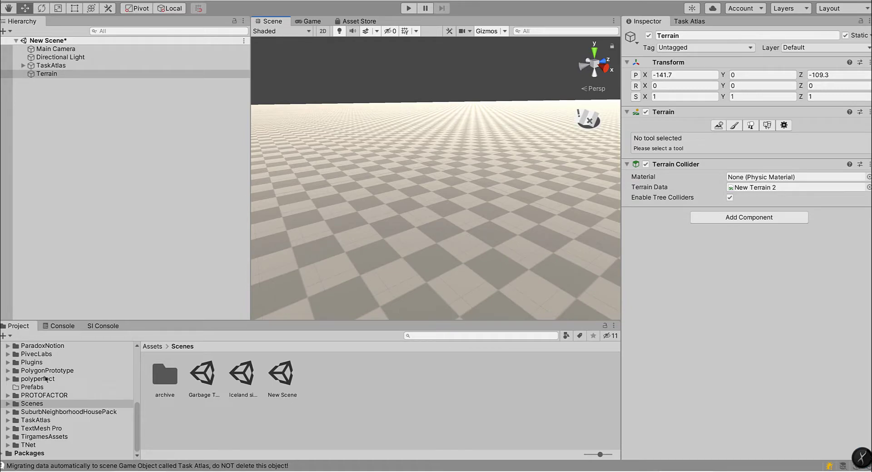
# Step: Open the Oliver folder inside OllieFiles in the project assets
pyautogui.rightClick(13, 364)
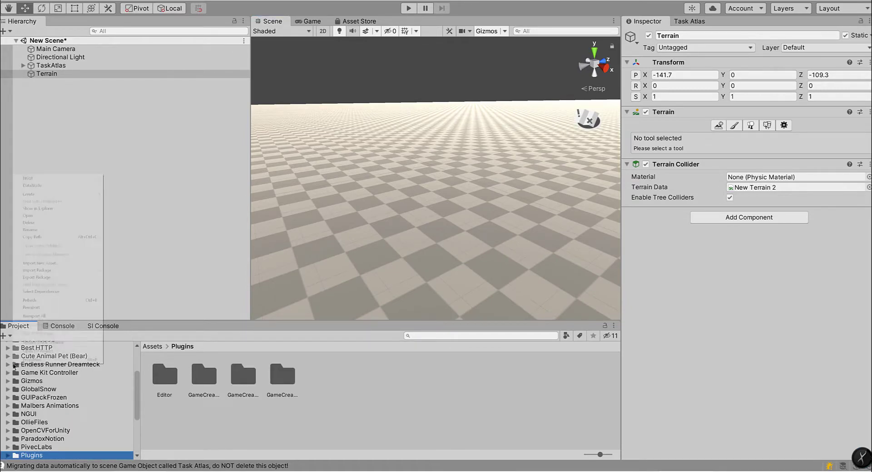
pyautogui.click(26, 391)
pyautogui.doubleClick(18, 425)
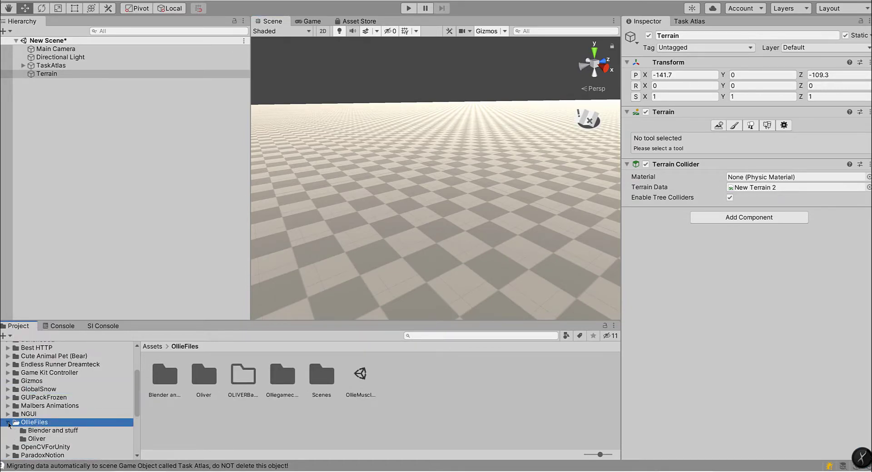
pyautogui.click(35, 407)
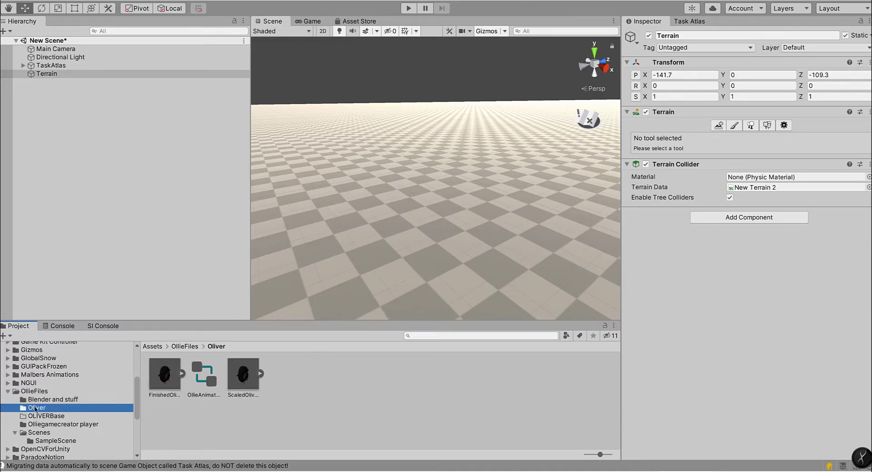
pyautogui.click(273, 437)
# Step: Place the FinishedOliver model on the terrain and rotate it about 120.7 degrees around the Y axis
pyautogui.moveTo(170, 380); pyautogui.dragTo(368, 212)
pyautogui.click(450, 233)
pyautogui.moveTo(479, 248); pyautogui.dragTo(416, 260, button='right')
pyautogui.press('w')
pyautogui.press('s')
pyautogui.press('w')
pyautogui.press('s')
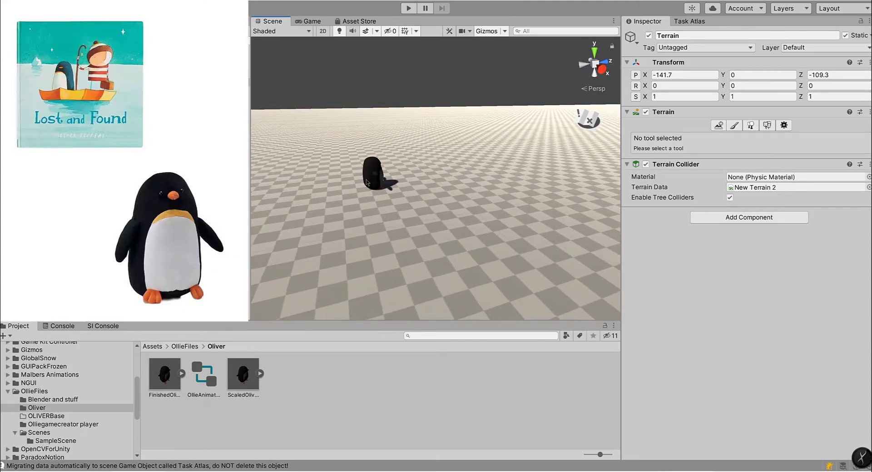
pyautogui.click(369, 180)
pyautogui.press('e')
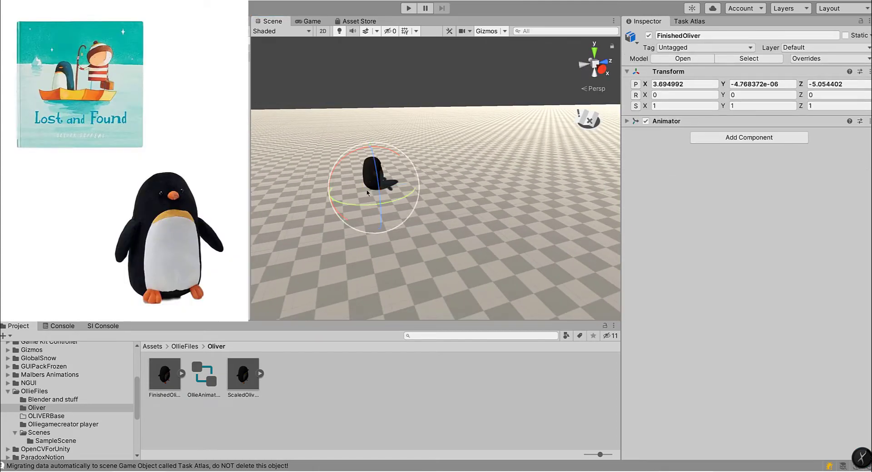
pyautogui.moveTo(400, 197); pyautogui.dragTo(356, 245)
# Step: Place the ScaledOliver model on the terrain near FinishedOliver and compare the two penguins' sizes up close
pyautogui.click(356, 246)
pyautogui.press('w')
pyautogui.moveTo(357, 245); pyautogui.dragTo(295, 254, button='right')
pyautogui.press('s')
pyautogui.moveTo(249, 378); pyautogui.dragTo(365, 232)
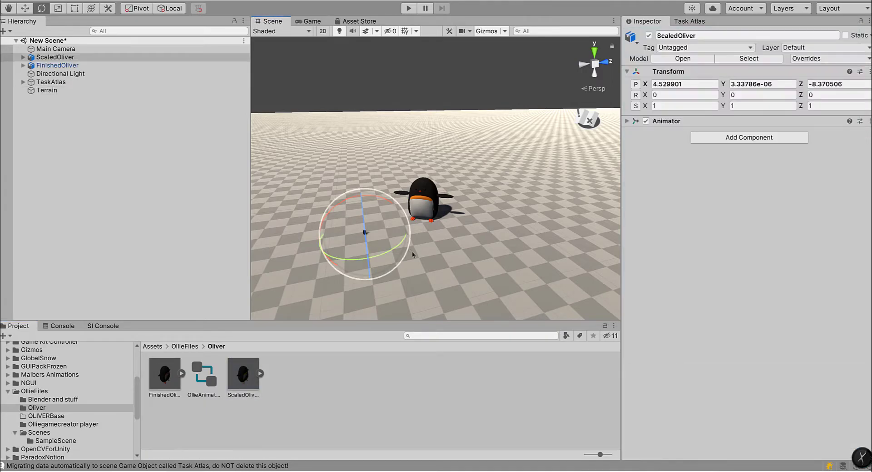
pyautogui.click(440, 255)
pyautogui.press('w')
pyautogui.moveTo(440, 255); pyautogui.dragTo(377, 281, button='right')
pyautogui.press('d')
pyautogui.press('w')
pyautogui.press('d')
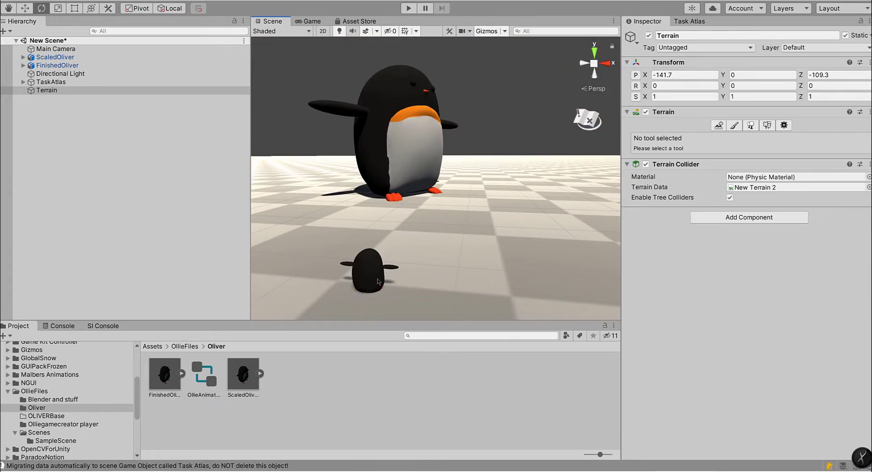
# Step: Delete both FinishedOliver and ScaledOliver from the scene
pyautogui.click(412, 145)
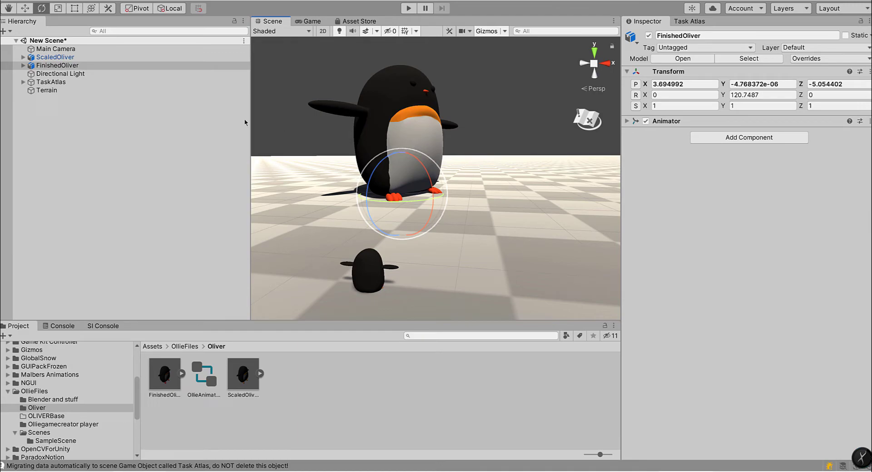
pyautogui.press('Delete')
pyautogui.click(52, 57)
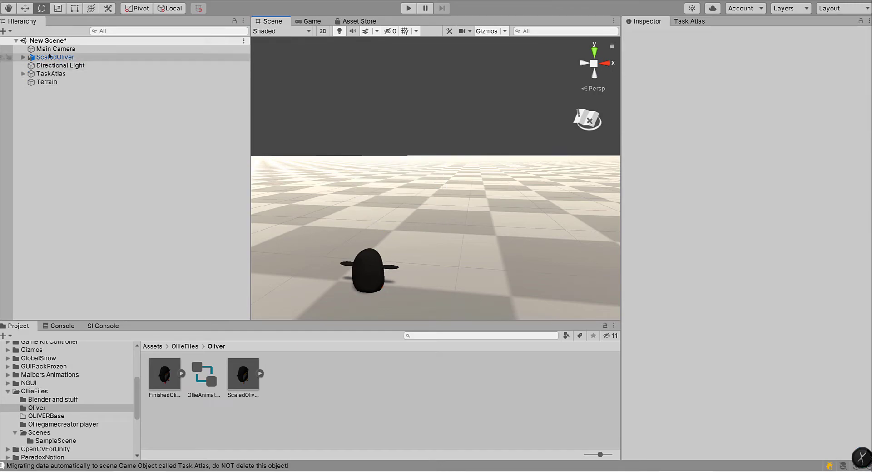
pyautogui.press('Delete')
pyautogui.keyDown('alt'); pyautogui.moveTo(347, 232); pyautogui.dragTo(496, 261); pyautogui.keyUp('alt')
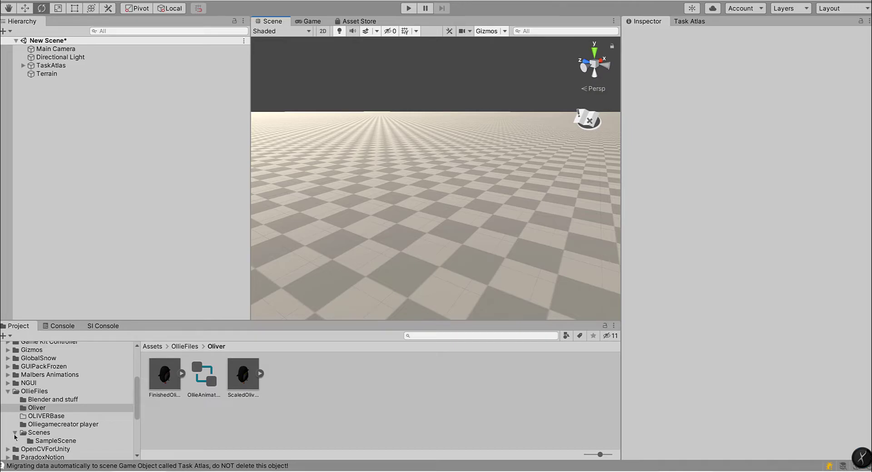
pyautogui.click(15, 433)
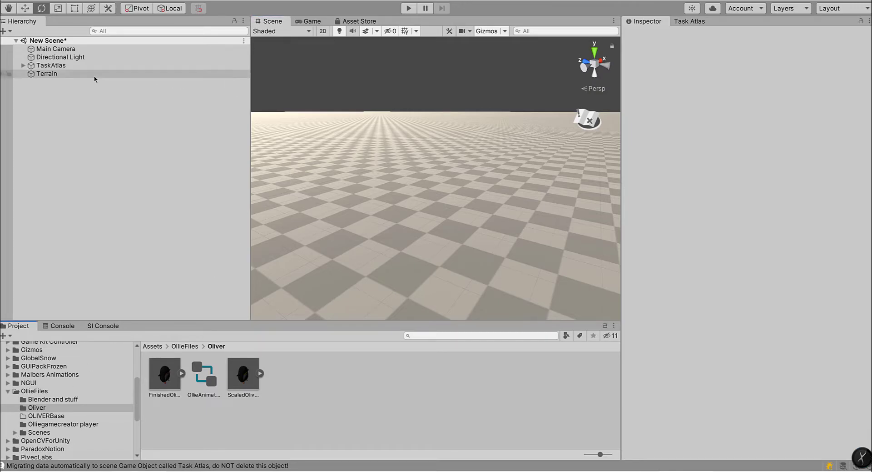
# Step: Start creating a new character with the Game Kit Controller character creator, using the Player character type
pyautogui.click(121, 1)
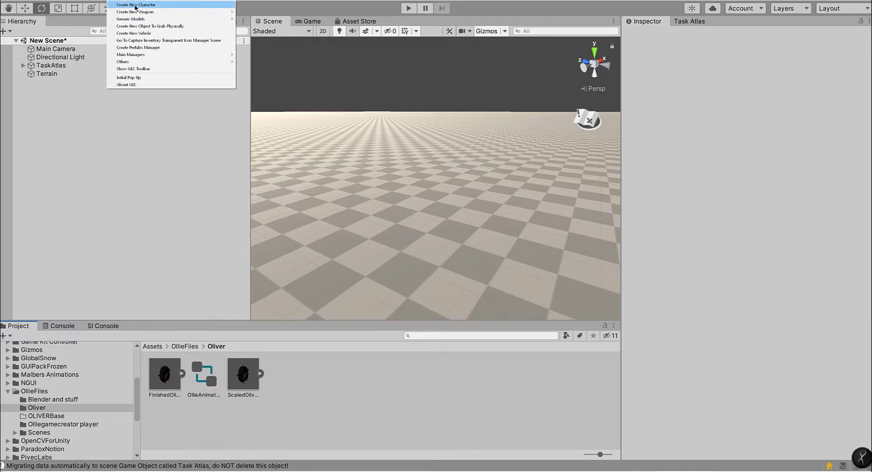
pyautogui.click(135, 5)
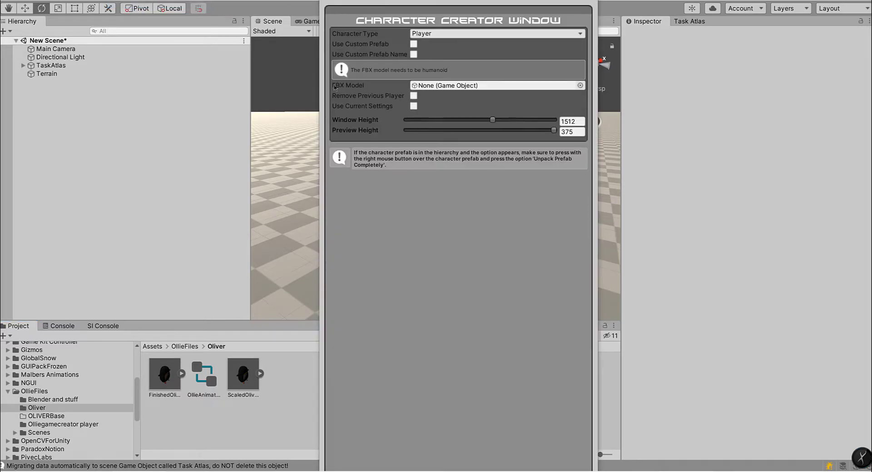
pyautogui.click(421, 36)
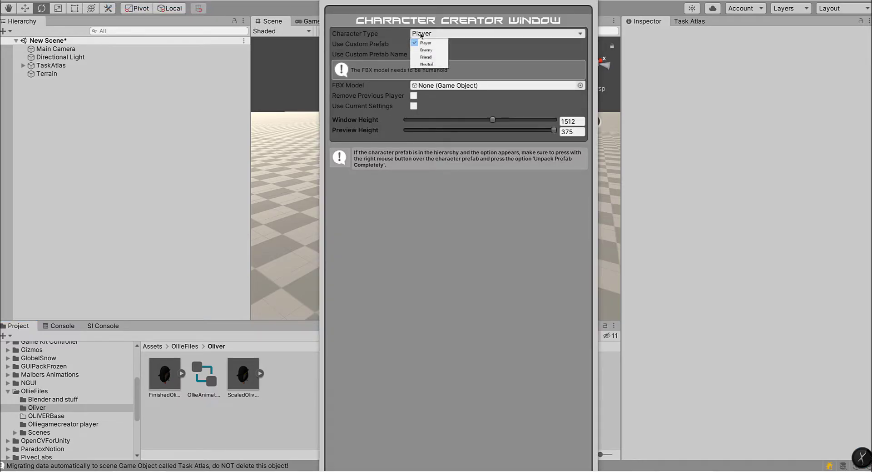
pyautogui.click(377, 37)
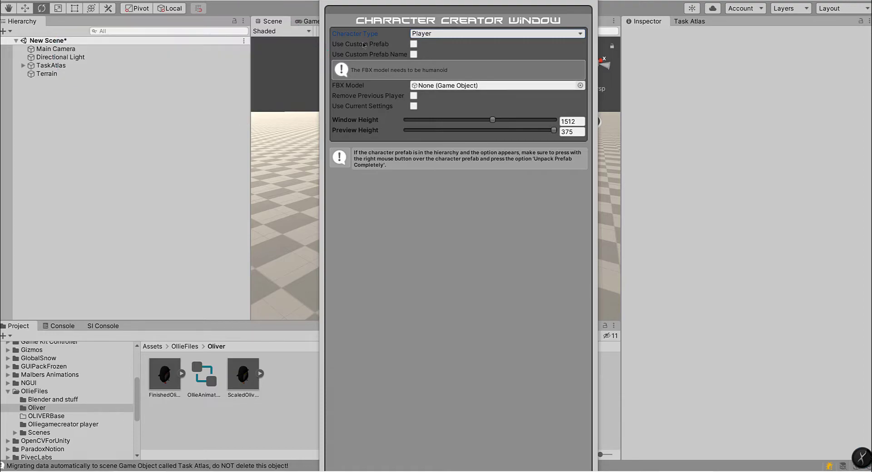
pyautogui.click(580, 85)
pyautogui.write('oll')
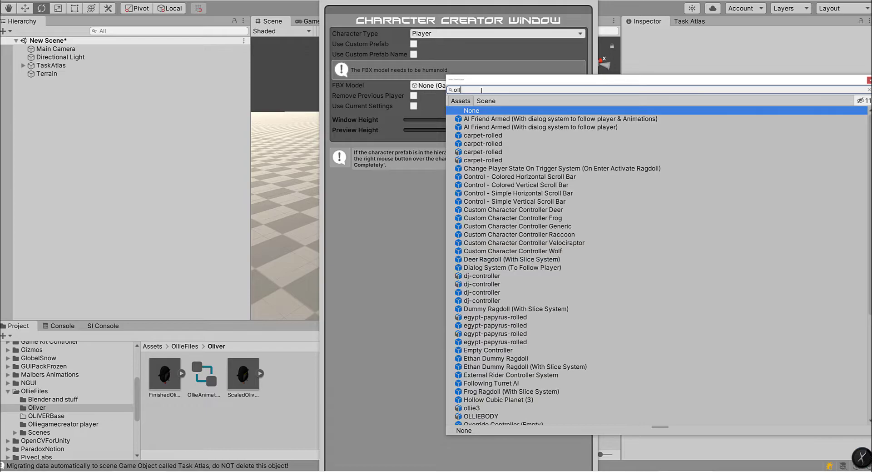
pyautogui.write('oll')
pyautogui.click(869, 80)
# Step: Assign ScaledOliver from the Oliver folder as the character's FBX model and instantiate the character prefab
pyautogui.click(244, 374)
pyautogui.moveTo(243, 380); pyautogui.dragTo(482, 89)
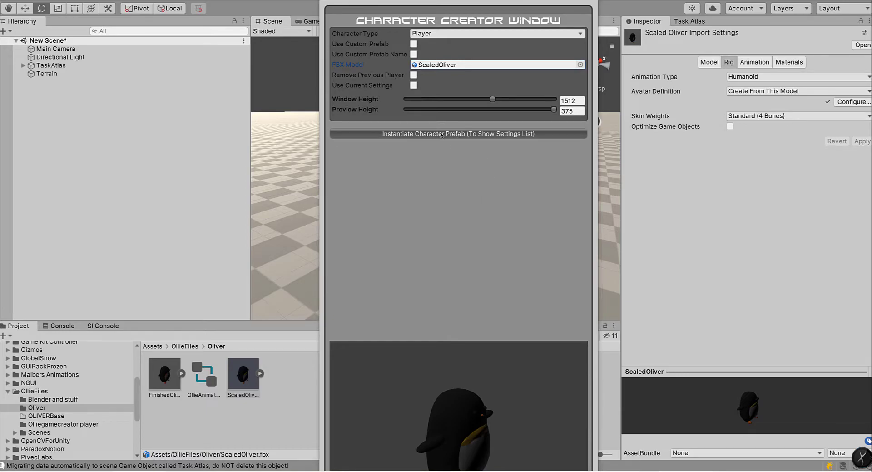
pyautogui.click(423, 133)
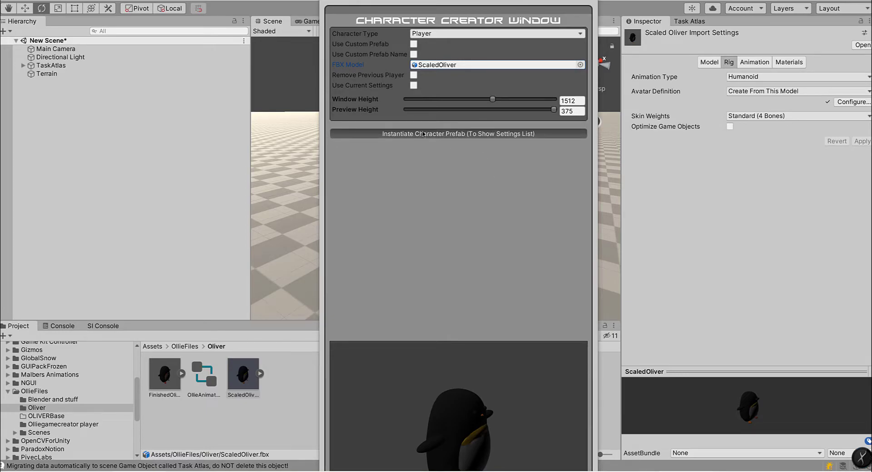
# Step: Instantiate the character prefab and review its settings list, covering player modes, stats, inventory, camera, movements, abilities and other options
pyautogui.click(440, 135)
pyautogui.scroll(-2, 461, 244)
pyautogui.scroll(2, 461, 244)
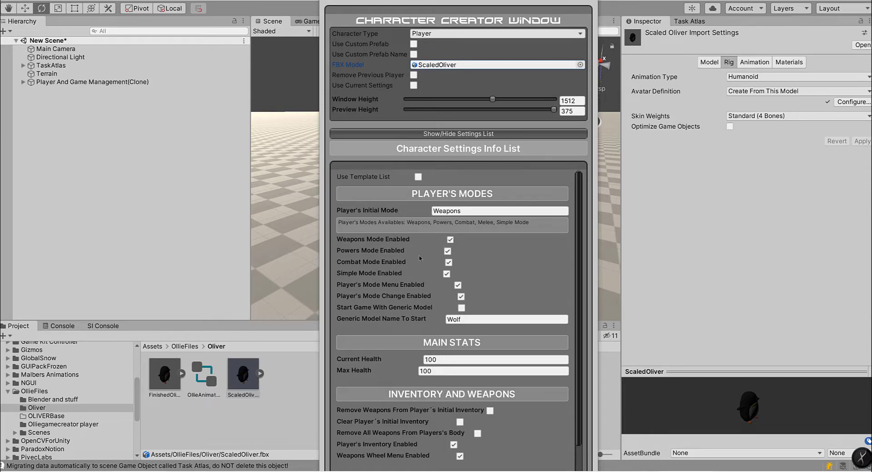
pyautogui.scroll(-2, 397, 321)
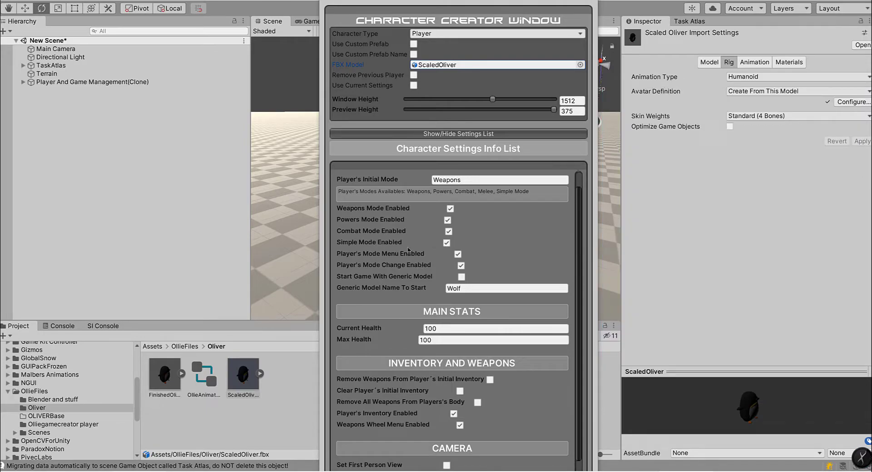
pyautogui.scroll(-2, 377, 331)
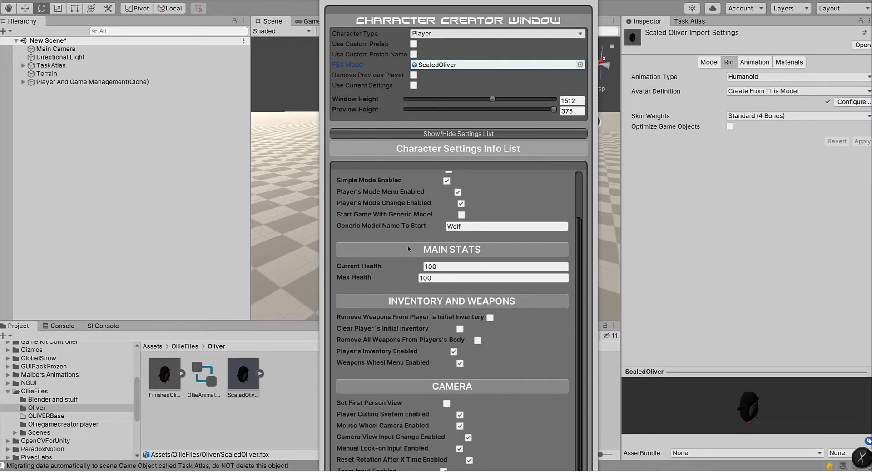
pyautogui.scroll(-2, 424, 315)
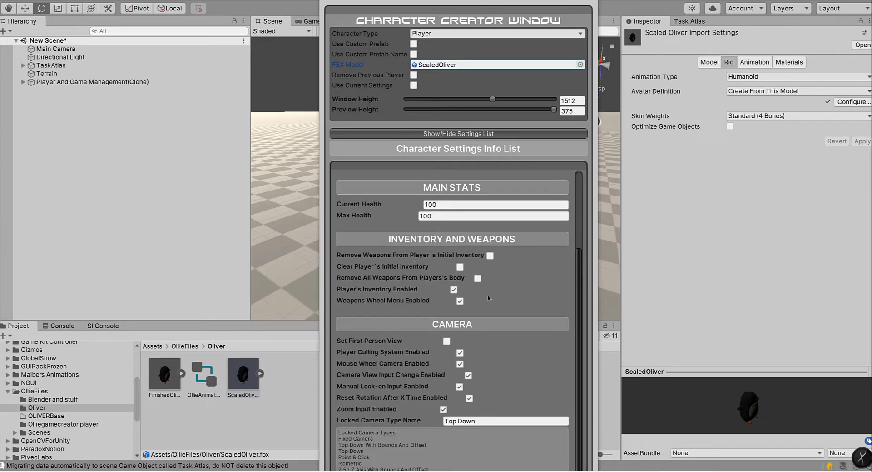
pyautogui.scroll(-2, 440, 287)
pyautogui.scroll(-2, 413, 262)
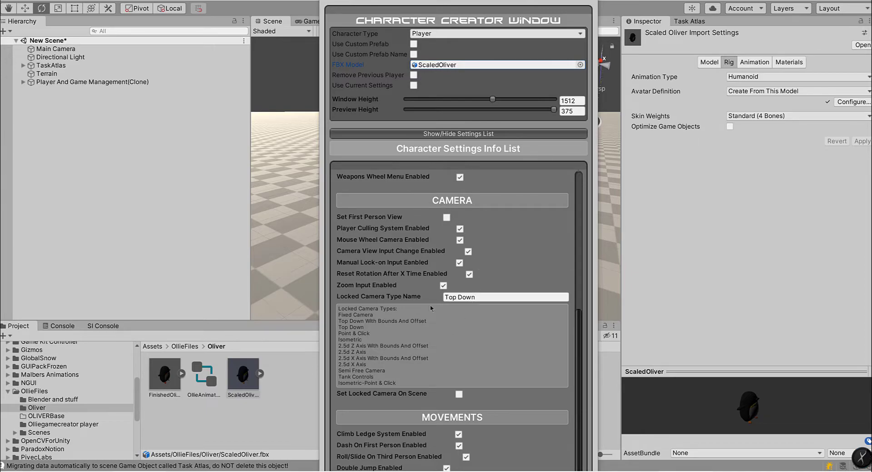
pyautogui.scroll(-4, 432, 287)
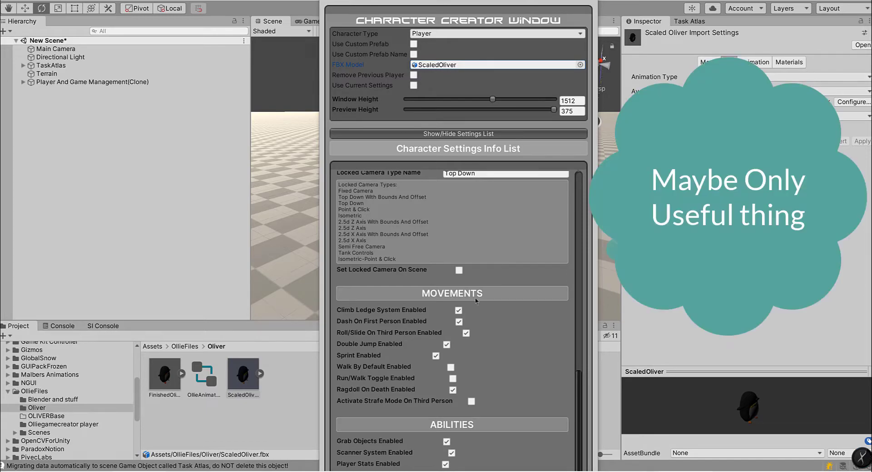
pyautogui.scroll(-3, 418, 300)
pyautogui.scroll(-2, 403, 338)
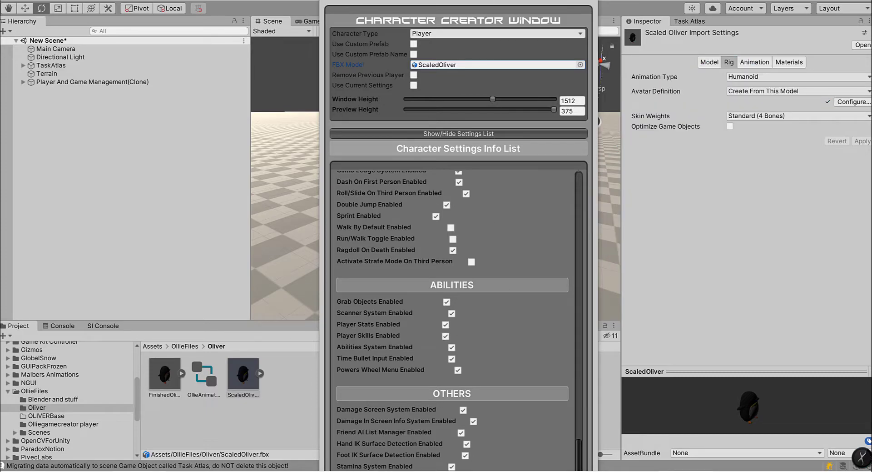
pyautogui.scroll(15, 490, 177)
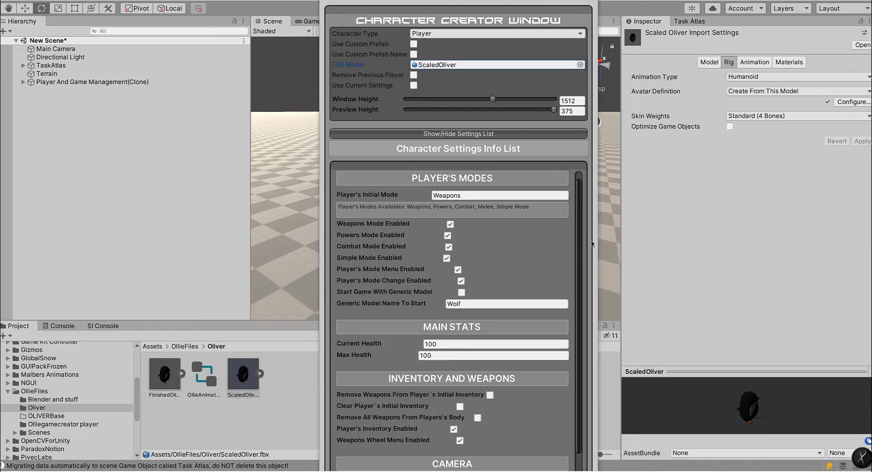
# Step: Make the character creator's lower edge accessible and create the player with the default settings
pyautogui.moveTo(454, 2); pyautogui.dragTo(871, 137)
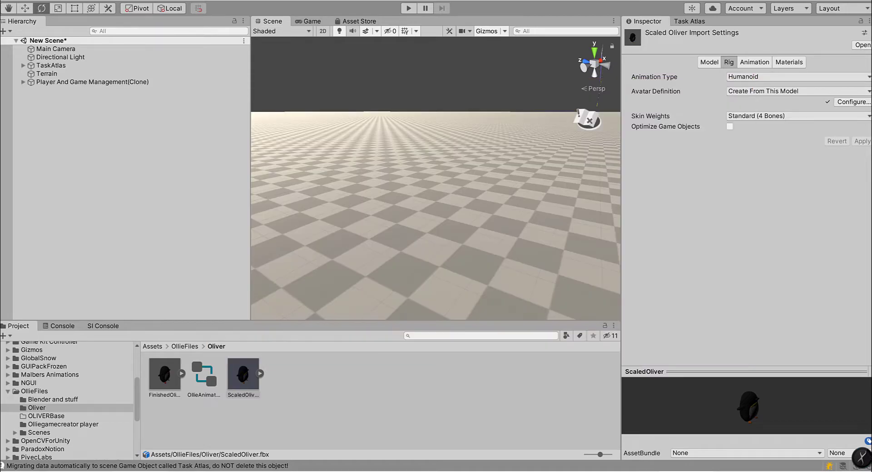
pyautogui.moveTo(871, 175); pyautogui.dragTo(391, 0)
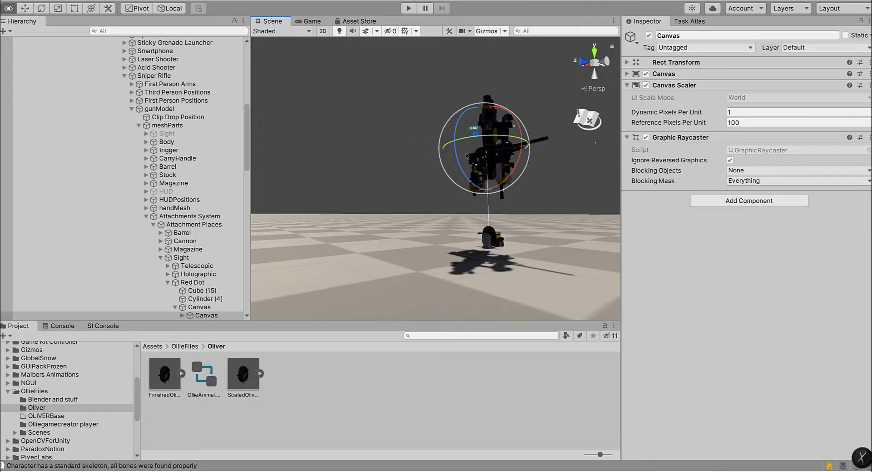
# Step: Deactivate the Player Weapons object under the ScaledOliver character's Player Elements
pyautogui.keyDown('alt'); pyautogui.moveTo(523, 227); pyautogui.dragTo(597, 228); pyautogui.keyUp('alt')
pyautogui.moveTo(597, 228); pyautogui.dragTo(600, 307, button='right')
pyautogui.press('s')
pyautogui.moveTo(599, 306); pyautogui.dragTo(699, 207, button='right')
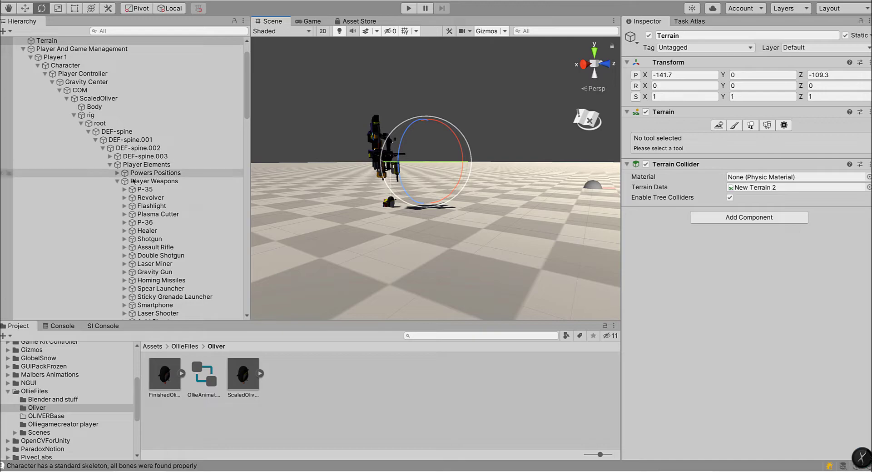
pyautogui.click(129, 183)
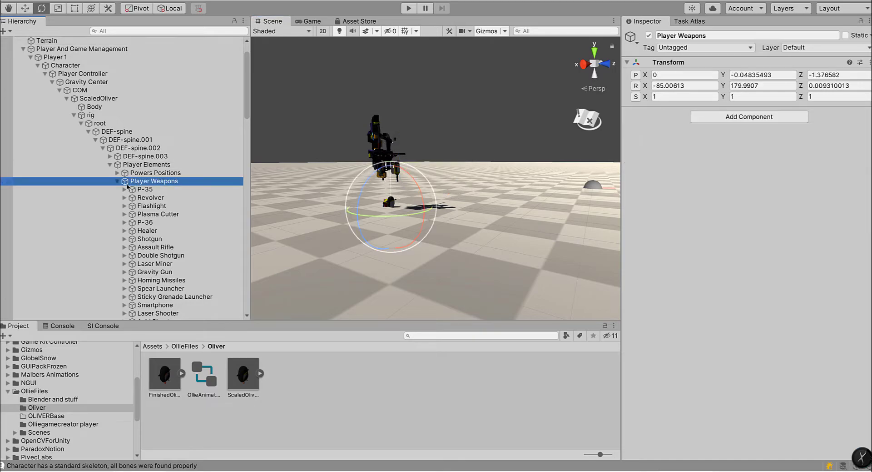
pyautogui.click(118, 182)
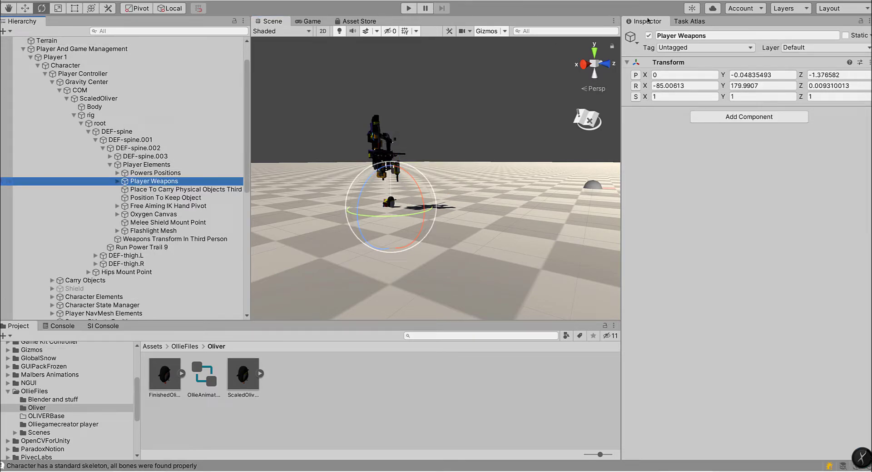
# Step: Move Powers Positions down onto the penguin's body, at about -1.214 on its local Z axis
pyautogui.click(153, 174)
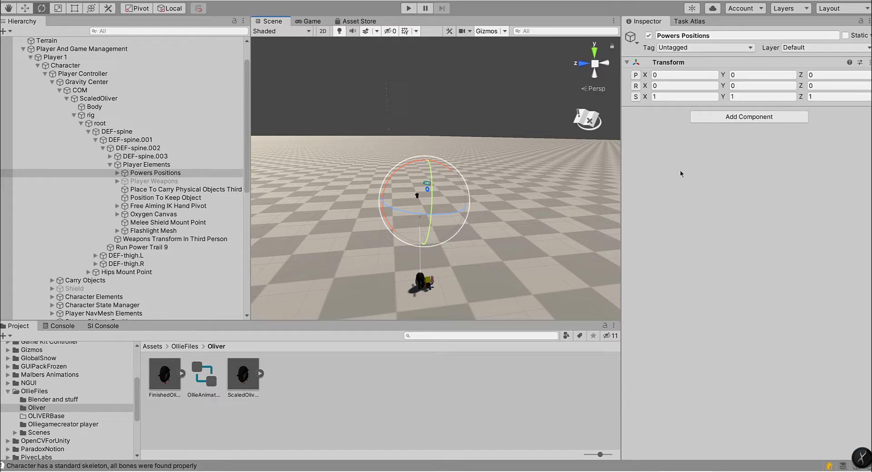
pyautogui.press('w')
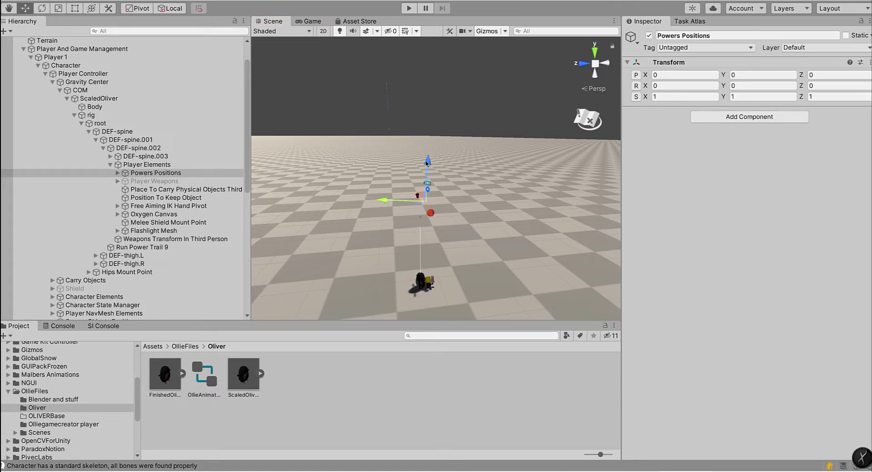
pyautogui.keyDown('alt'); pyautogui.moveTo(484, 243); pyautogui.dragTo(472, 282); pyautogui.keyUp('alt')
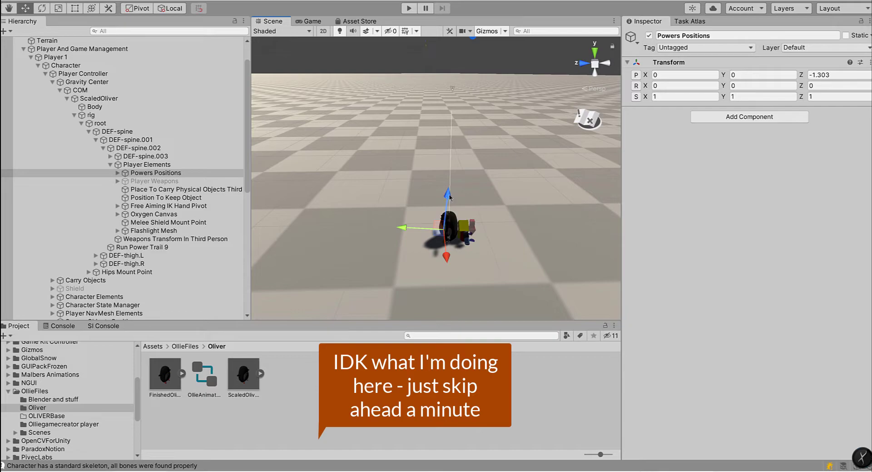
# Step: Reactivate the Player Weapons object under Player Elements
pyautogui.click(146, 181)
pyautogui.click(649, 36)
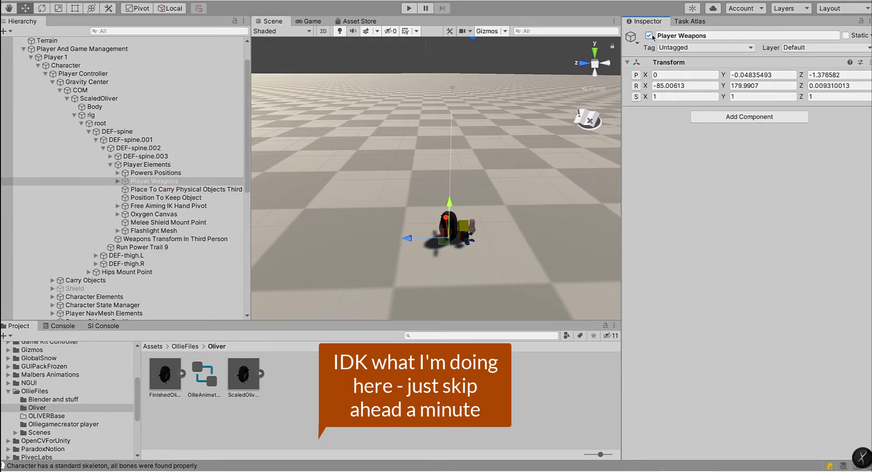
pyautogui.keyDown('alt'); pyautogui.moveTo(493, 181); pyautogui.dragTo(488, 156); pyautogui.keyUp('alt')
# Step: Move Place To Carry Physical Objects Third Person down to the penguin, at about Y 0.052 and Z -1.262
pyautogui.click(143, 175)
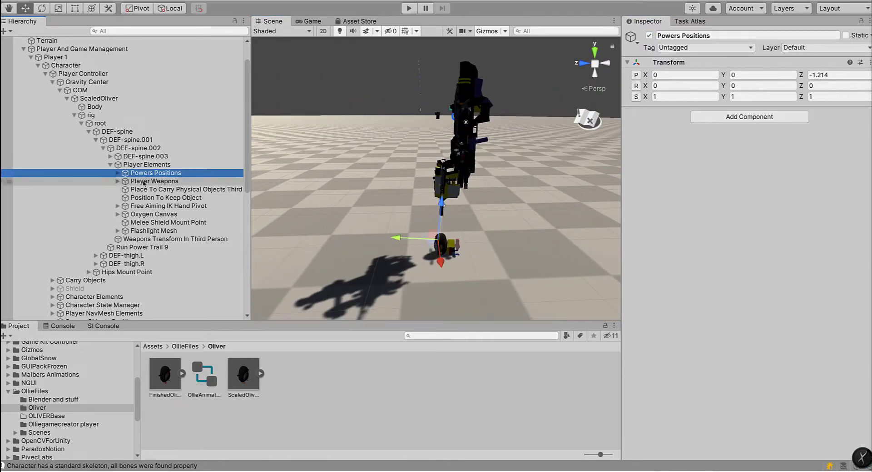
pyautogui.click(144, 187)
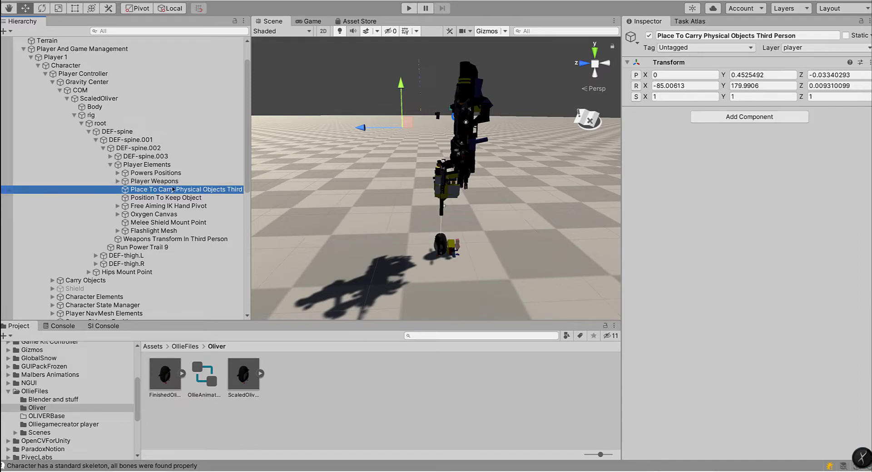
pyautogui.moveTo(359, 200)
pyautogui.mouseDown(button='right')
pyautogui.moveTo(372, 178)
pyautogui.moveTo(366, 201)
pyautogui.mouseUp(button='right')
pyautogui.moveTo(249, 194); pyautogui.dragTo(297, 194)
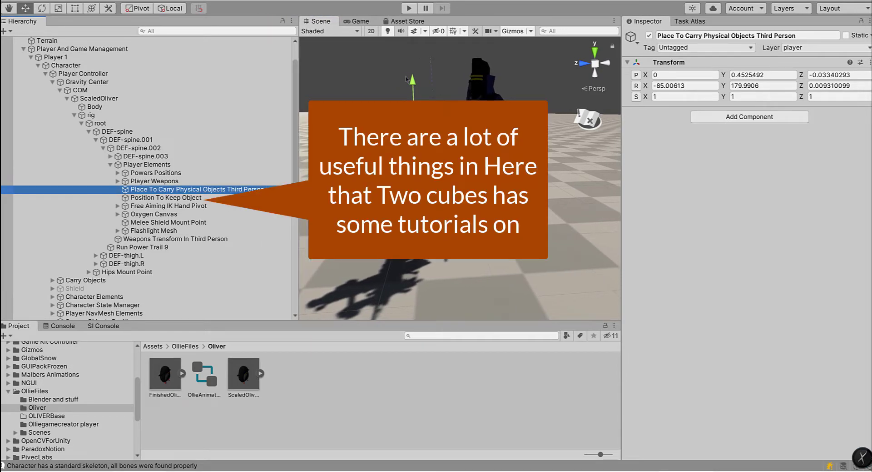
pyautogui.moveTo(413, 83); pyautogui.dragTo(414, 114)
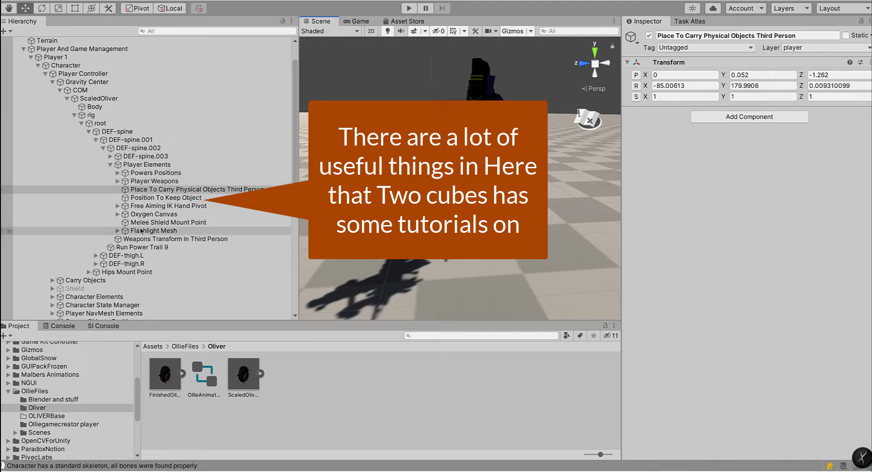
# Step: Play-test the scene with the new character, then pause the game and stop play mode
pyautogui.click(434, 229)
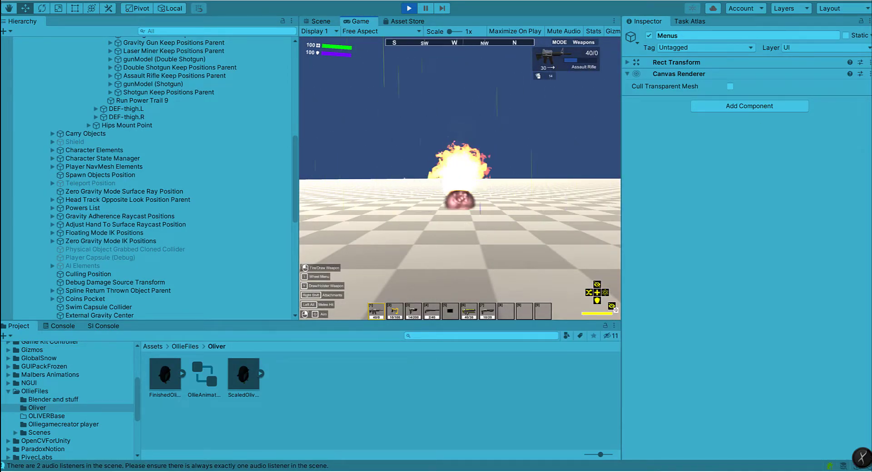
pyautogui.press('Escape')
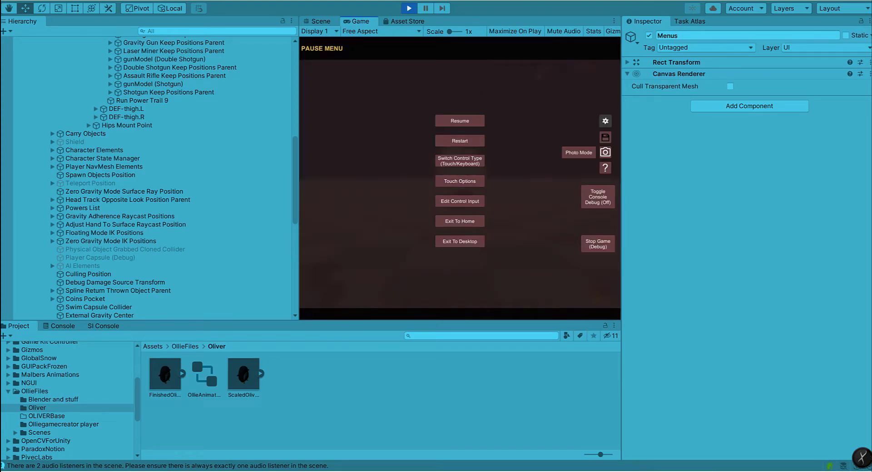
pyautogui.click(411, 9)
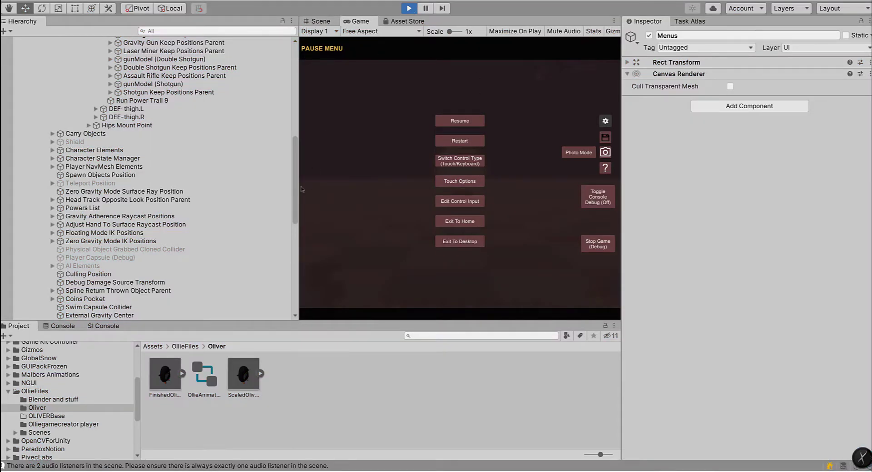
pyautogui.moveTo(297, 188); pyautogui.dragTo(300, 186)
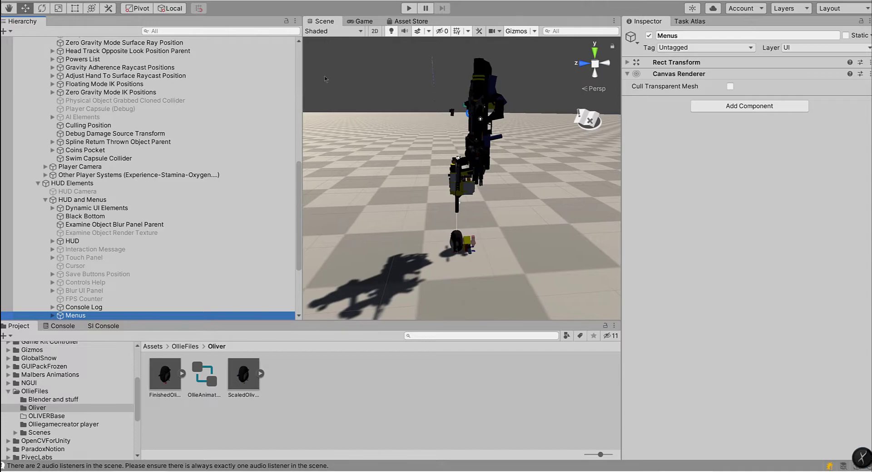
# Step: Show the Game view and delete the scene's original top-level Main Camera
pyautogui.click(361, 21)
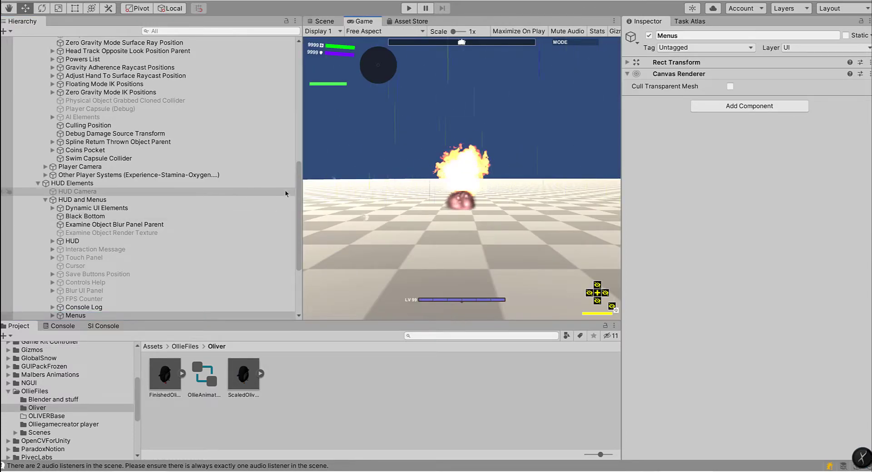
pyautogui.moveTo(296, 192); pyautogui.dragTo(294, 68)
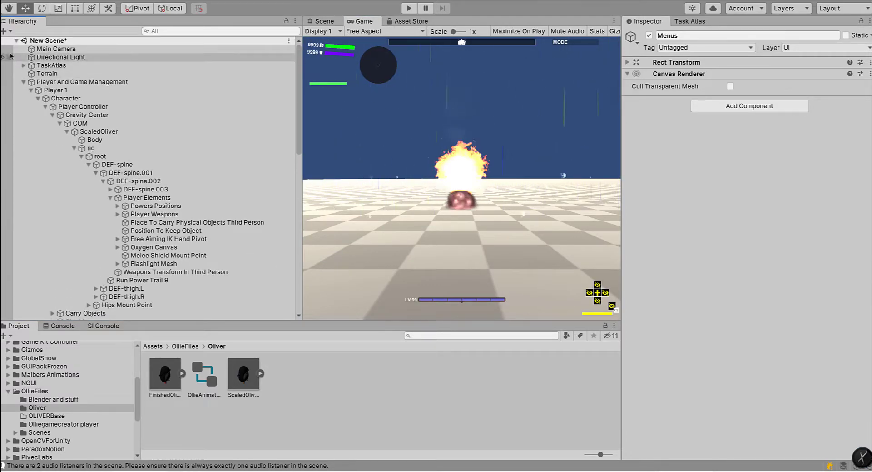
pyautogui.click(41, 50)
pyautogui.rightClick(41, 51)
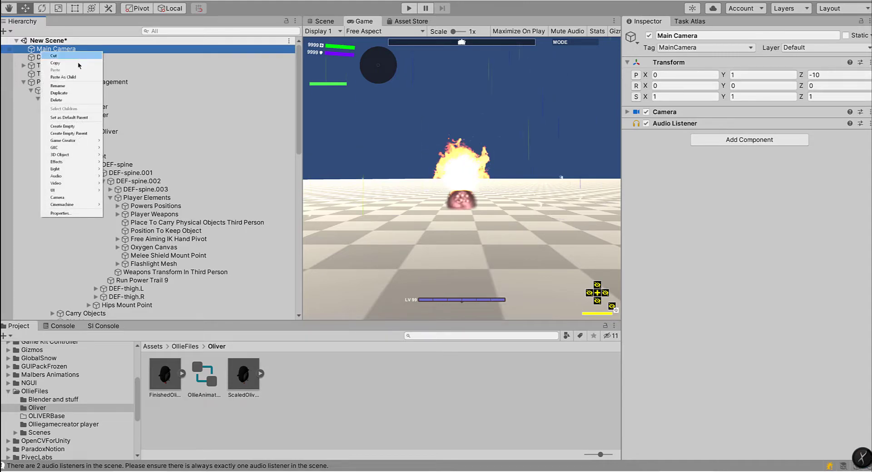
pyautogui.click(67, 101)
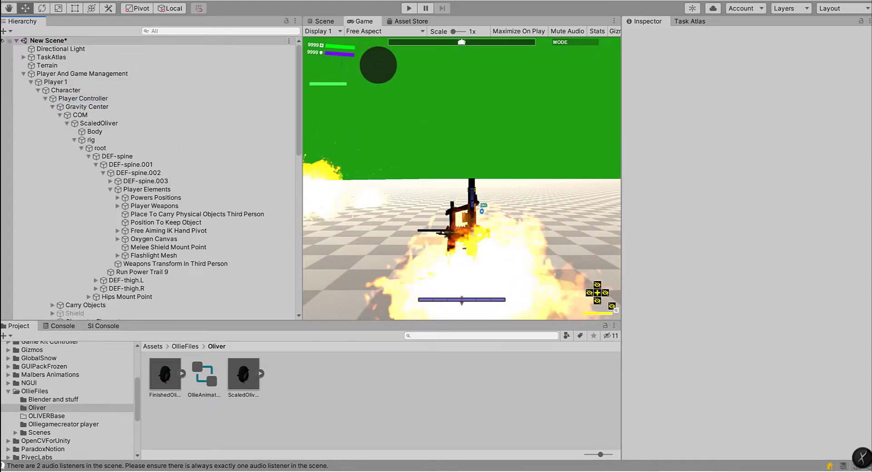
# Step: Select the Main Camera that Player 1's Player Camera script references
pyautogui.click(47, 65)
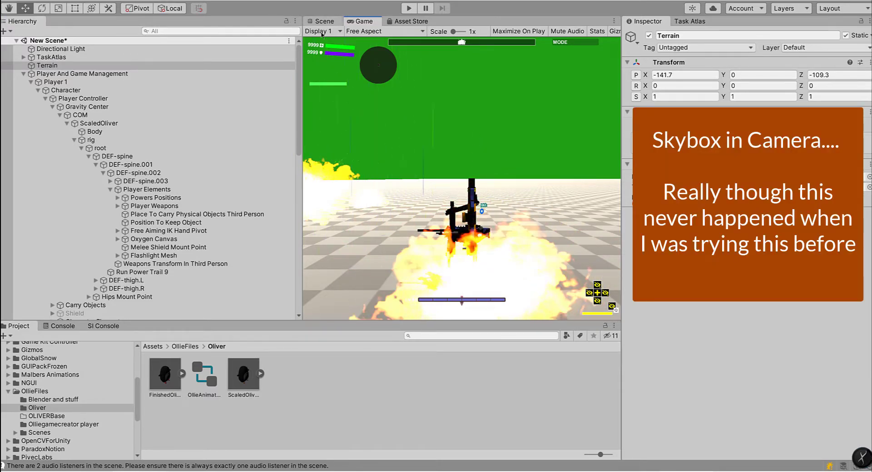
pyautogui.click(30, 81)
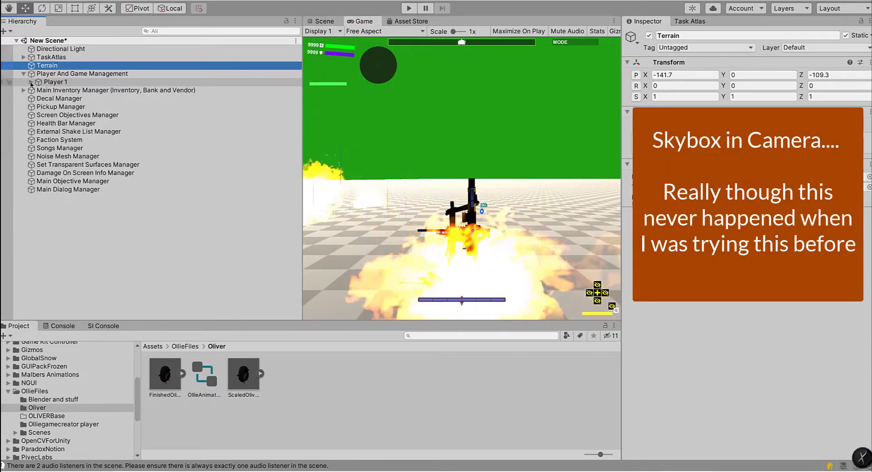
pyautogui.click(44, 74)
pyautogui.click(30, 82)
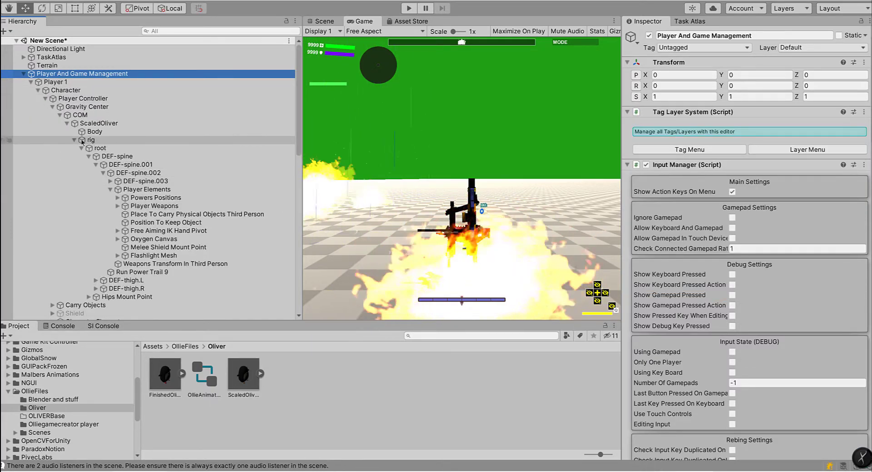
pyautogui.click(45, 98)
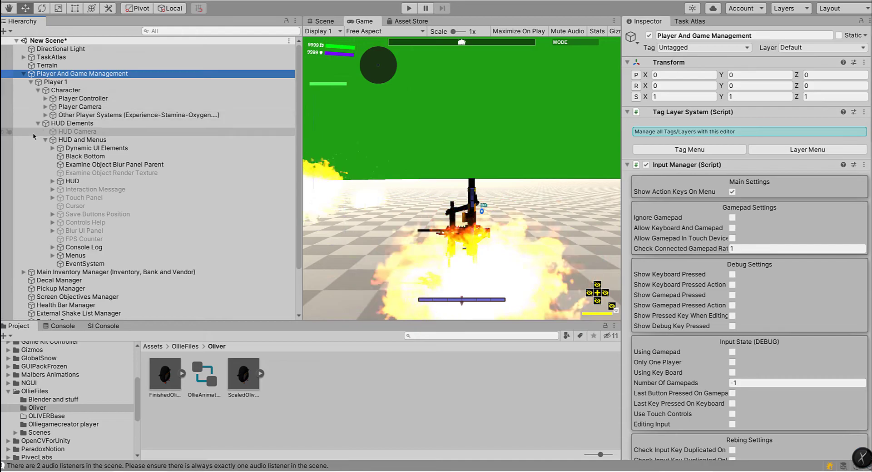
pyautogui.click(77, 106)
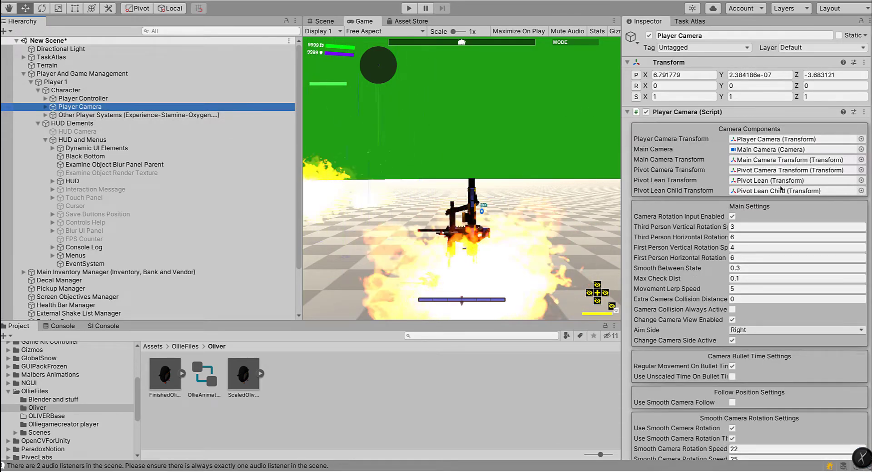
pyautogui.click(811, 139)
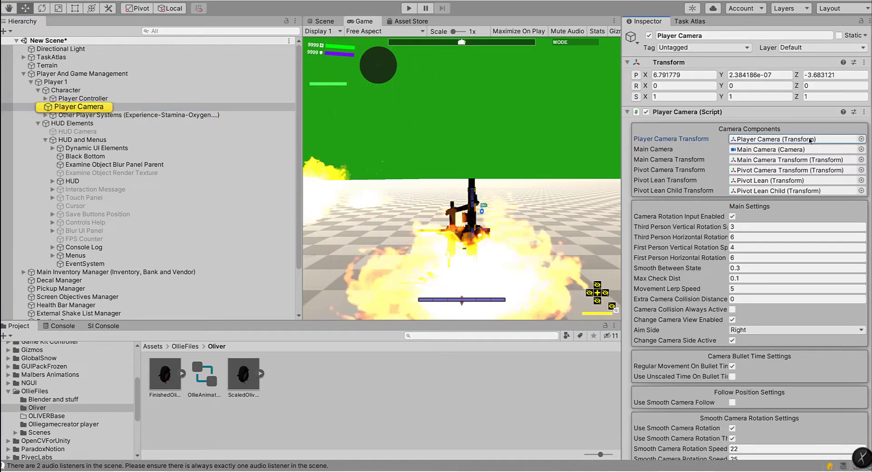
pyautogui.doubleClick(768, 149)
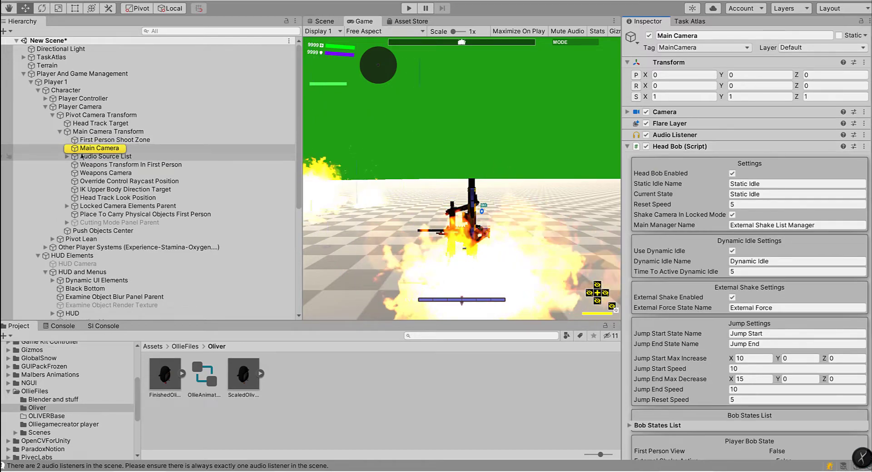
pyautogui.click(89, 149)
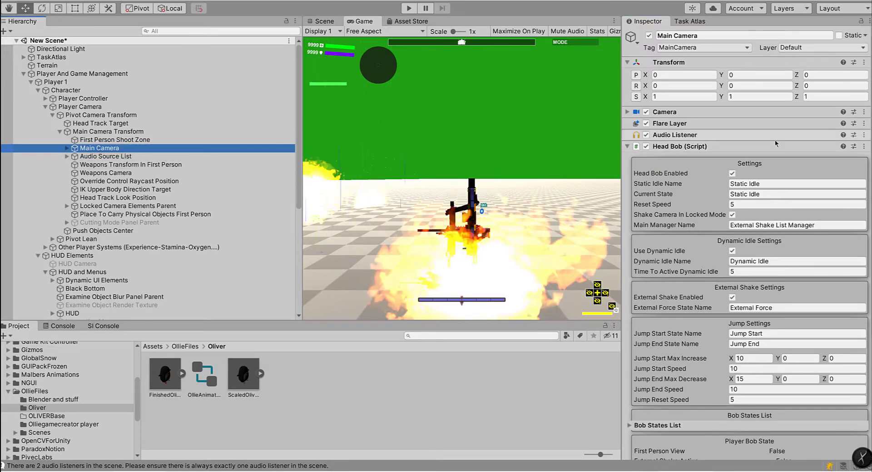
# Step: Set the Main Camera's Clear Flags to Solid Color and its background to a muted teal
pyautogui.click(626, 112)
pyautogui.click(760, 125)
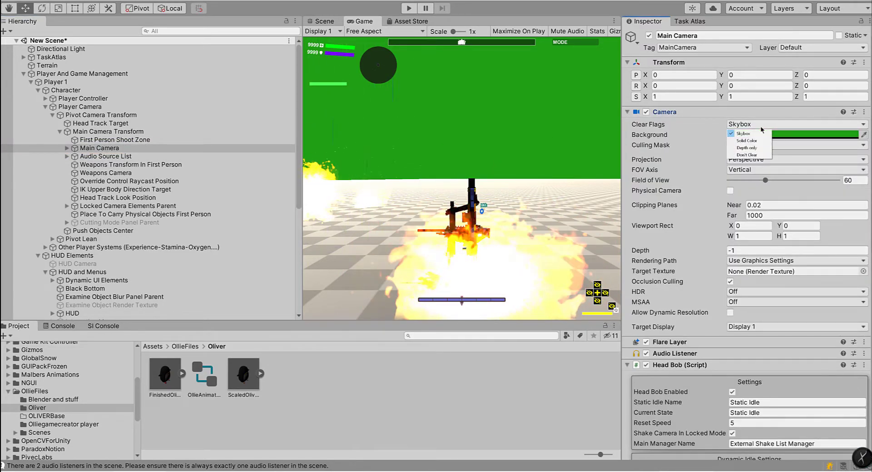
pyautogui.click(756, 141)
pyautogui.click(773, 134)
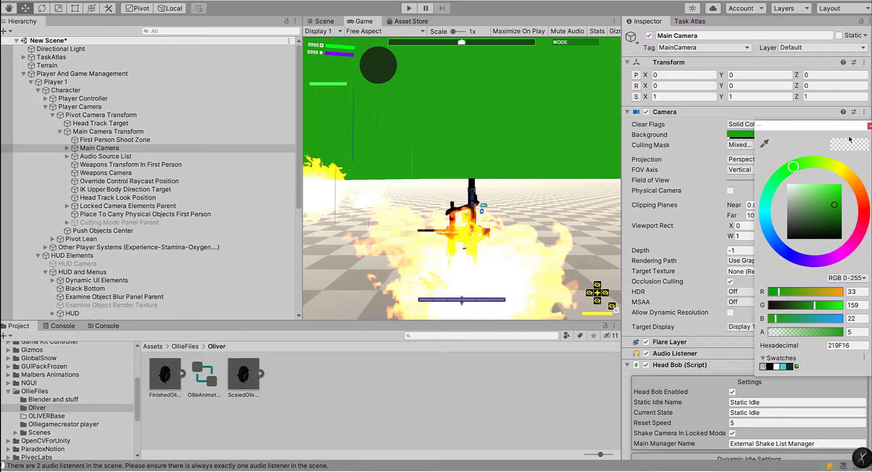
pyautogui.click(787, 190)
pyautogui.moveTo(788, 190); pyautogui.dragTo(798, 225)
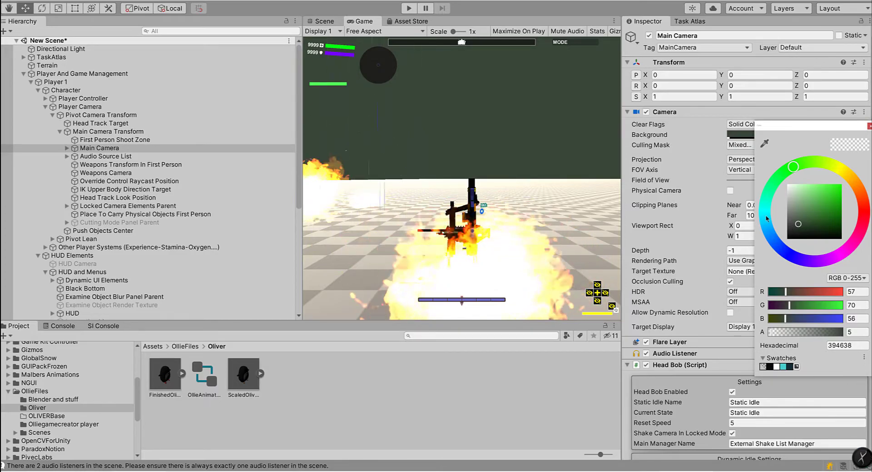
pyautogui.moveTo(804, 218); pyautogui.dragTo(808, 211)
pyautogui.click(870, 126)
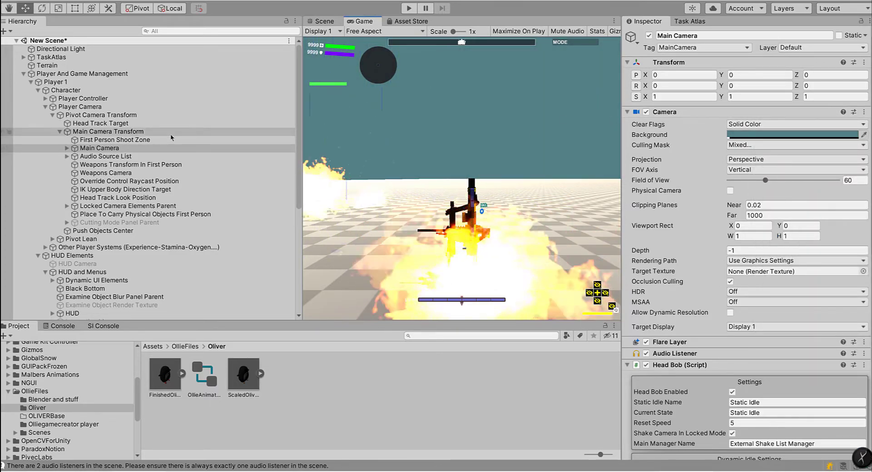
# Step: Collapse Pivot Camera Transform in the hierarchy and select the Player And Game Management object
pyautogui.click(52, 115)
pyautogui.click(60, 107)
pyautogui.click(563, 213)
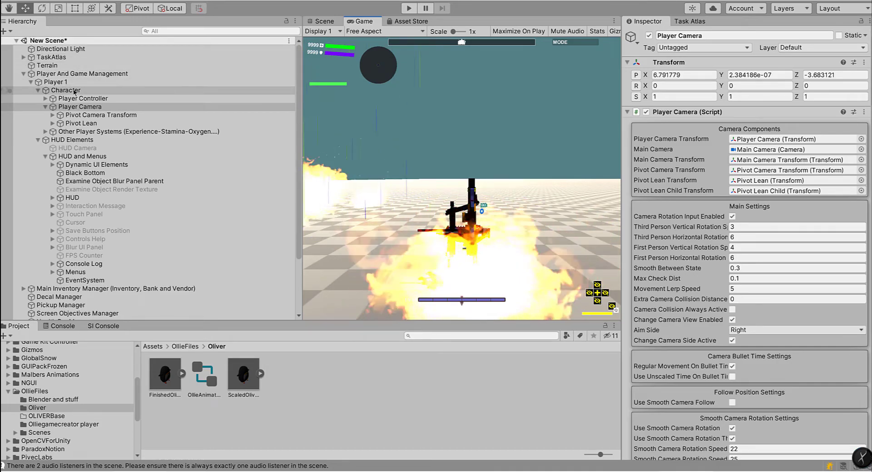
pyautogui.click(77, 73)
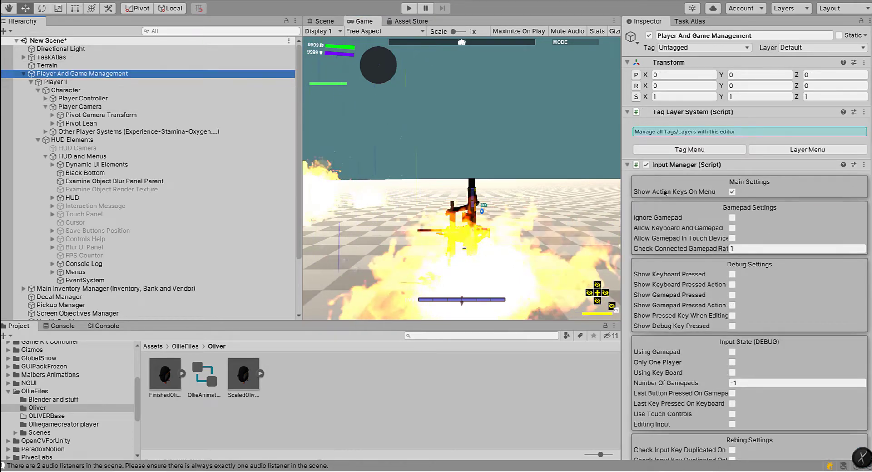
# Step: Try enabling Ignore Gamepad in the Input Manager's gamepad settings and switch it back off
pyautogui.click(732, 217)
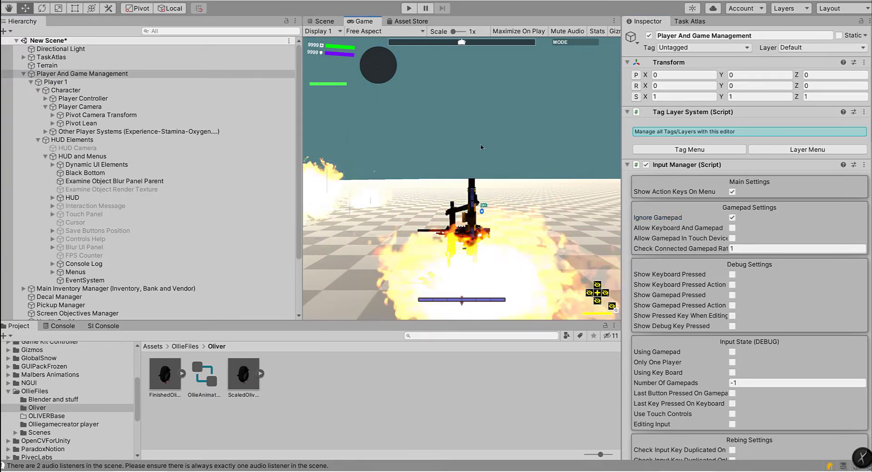
pyautogui.scroll(-8, 766, 289)
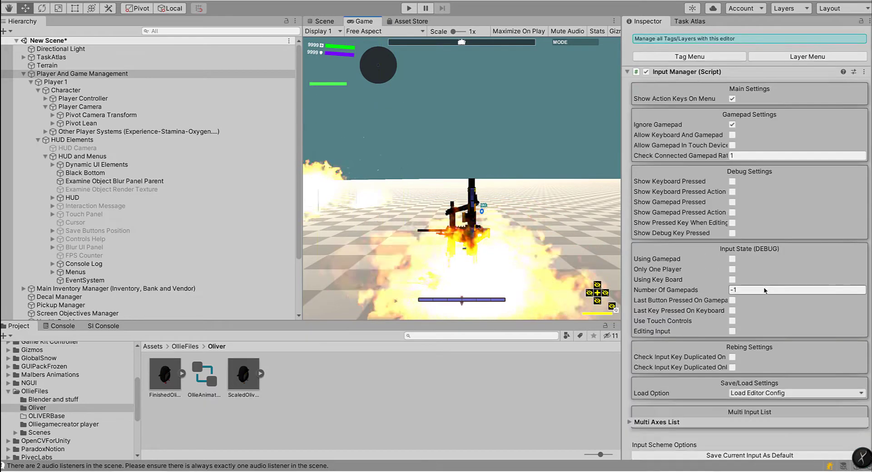
pyautogui.scroll(8, 766, 290)
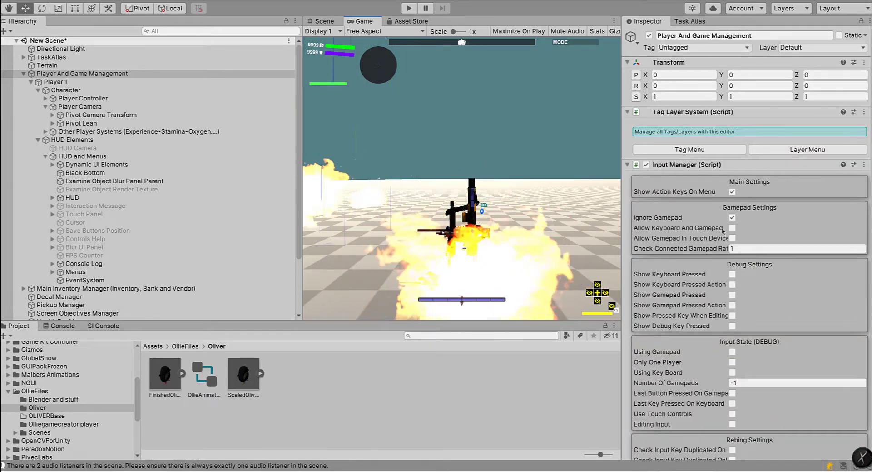
pyautogui.click(733, 217)
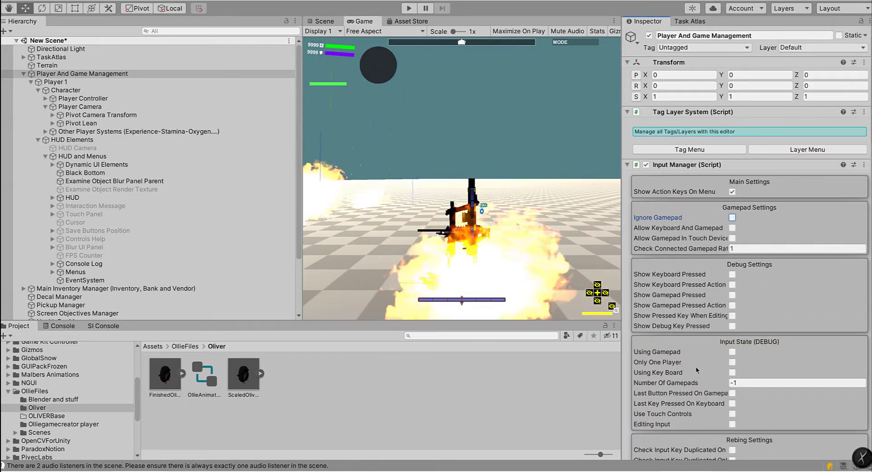
# Step: Enable Using Key Board and Allow Keyboard And Gamepad in the Input Manager
pyautogui.scroll(-8, 700, 367)
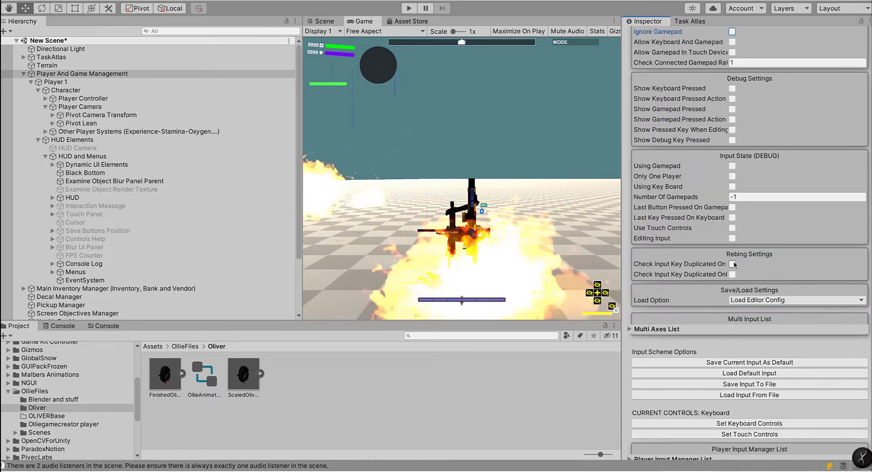
pyautogui.click(732, 186)
pyautogui.click(488, 143)
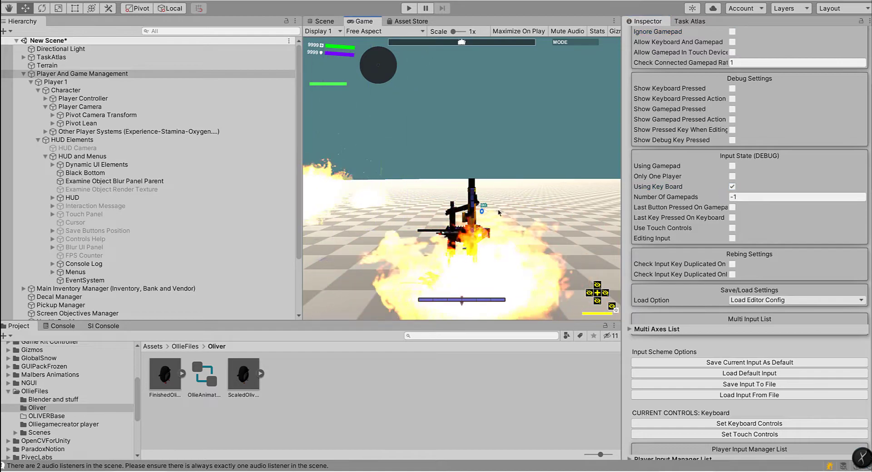
pyautogui.press('q')
pyautogui.scroll(6, 730, 222)
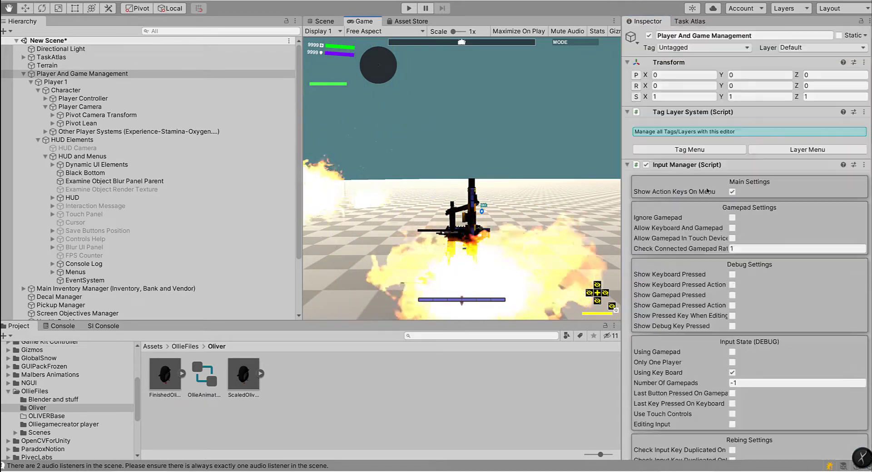
pyautogui.click(732, 228)
pyautogui.press('w')
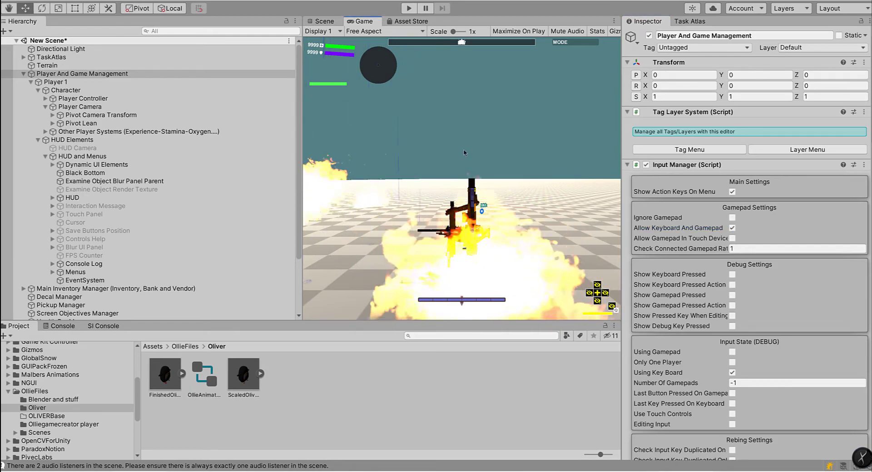
# Step: Show the Scene view and select the Player 1 object
pyautogui.click(327, 22)
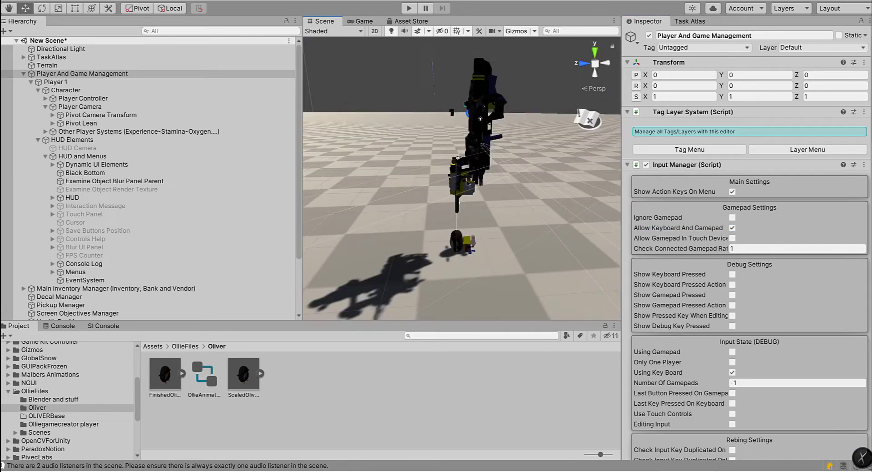
pyautogui.click(483, 221)
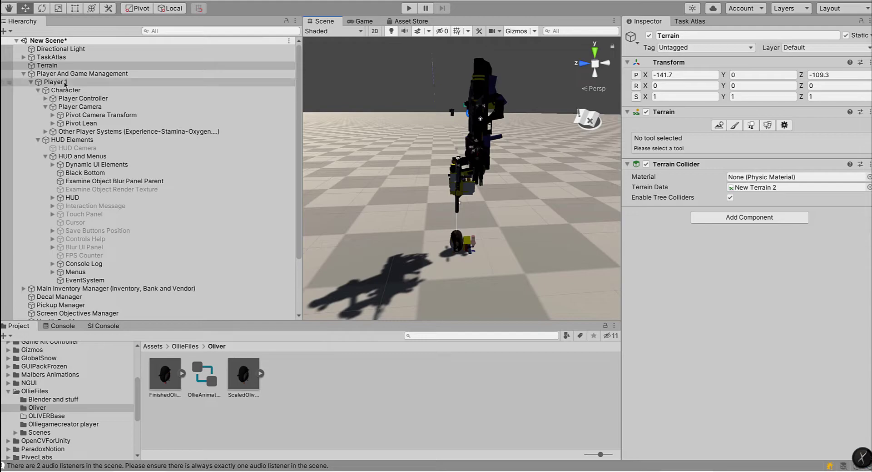
pyautogui.click(160, 82)
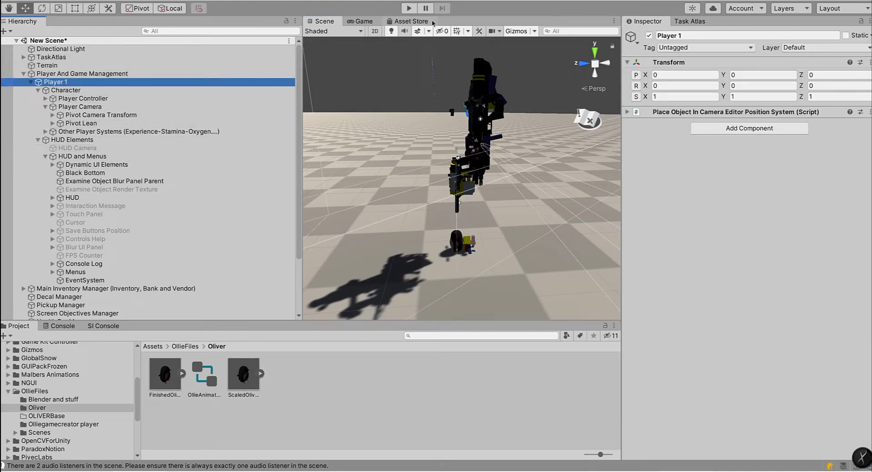
# Step: Play-test the penguin by firing the assault rifle and toggling between third and first person, and stop play mode
pyautogui.click(407, 9)
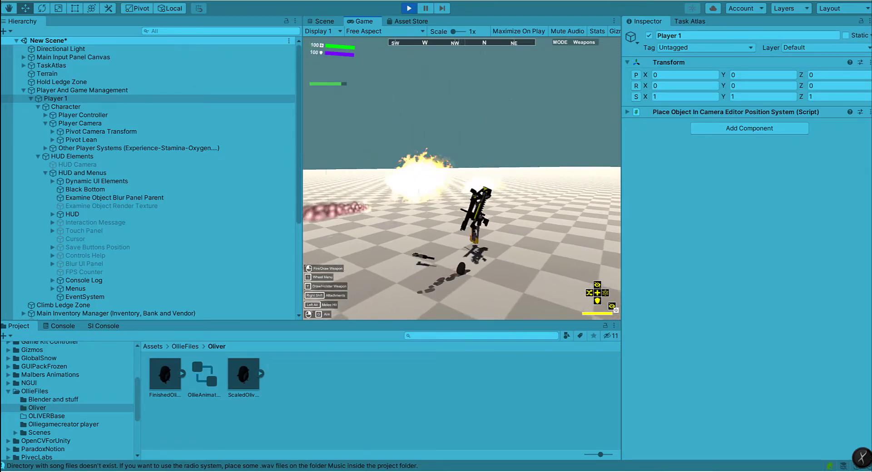
pyautogui.rightClick(271, 98)
pyautogui.click(349, 96)
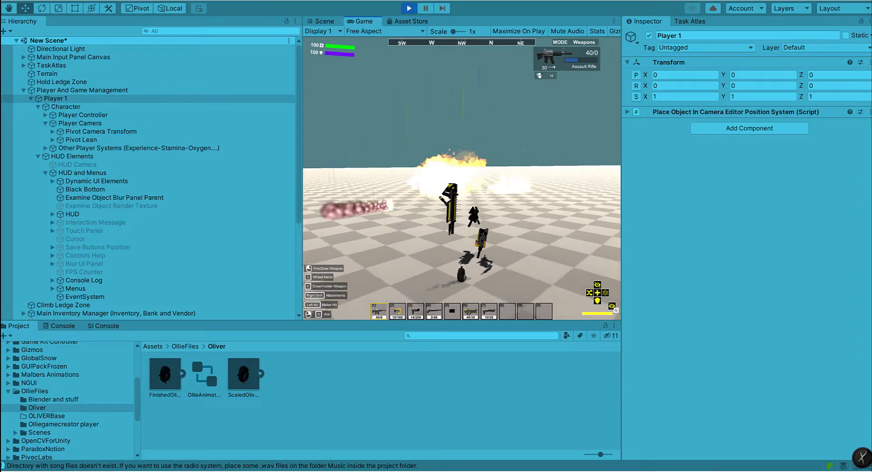
pyautogui.click(462, 178)
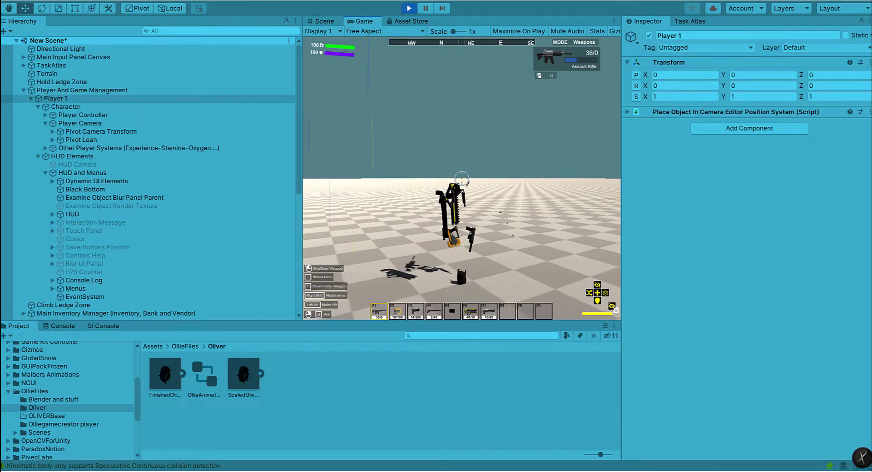
pyautogui.click(462, 178)
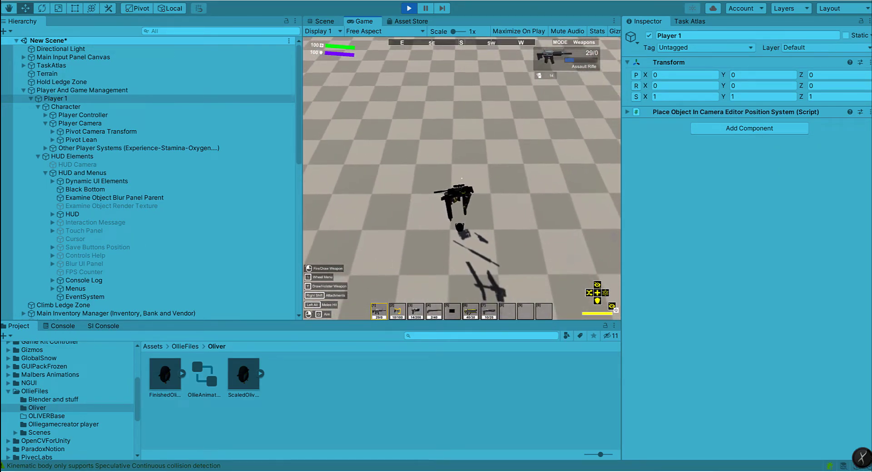
pyautogui.press('v')
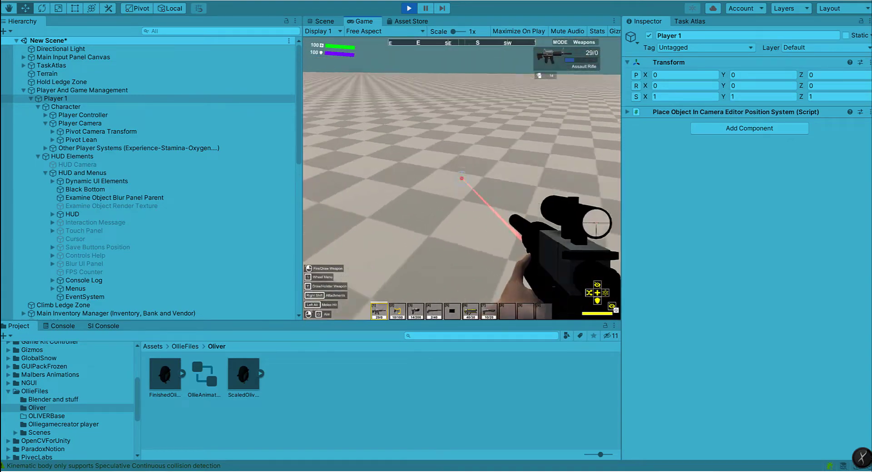
pyautogui.press('v')
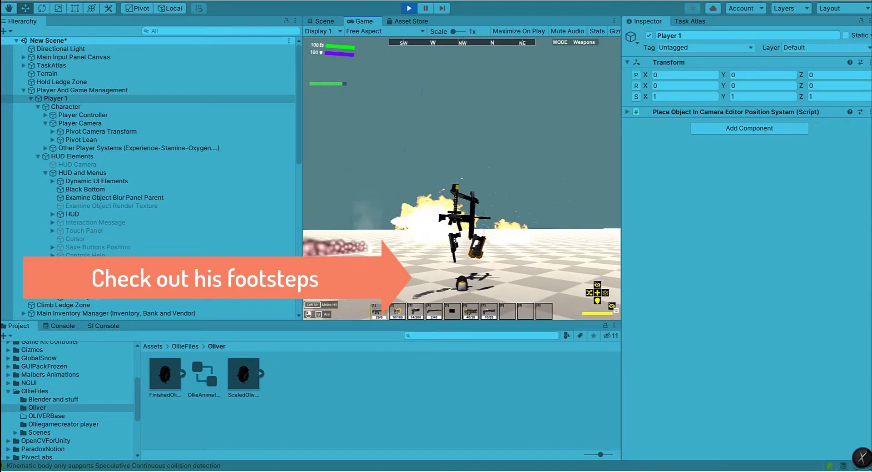
pyautogui.press('Escape')
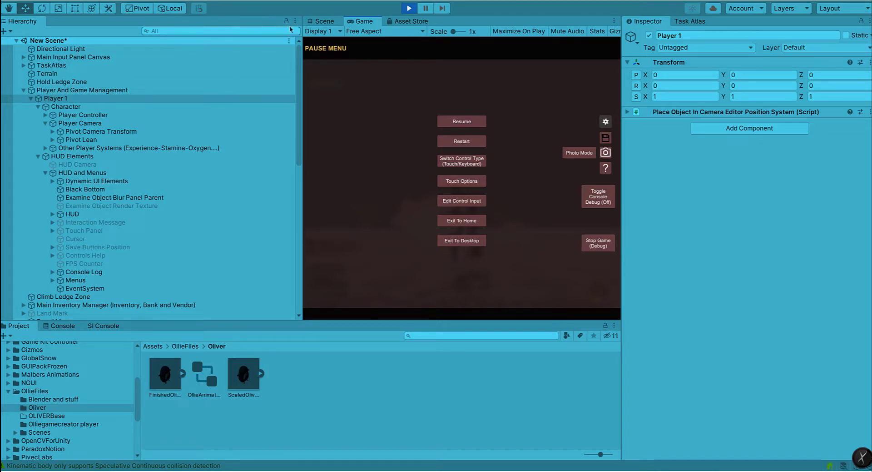
pyautogui.click(407, 10)
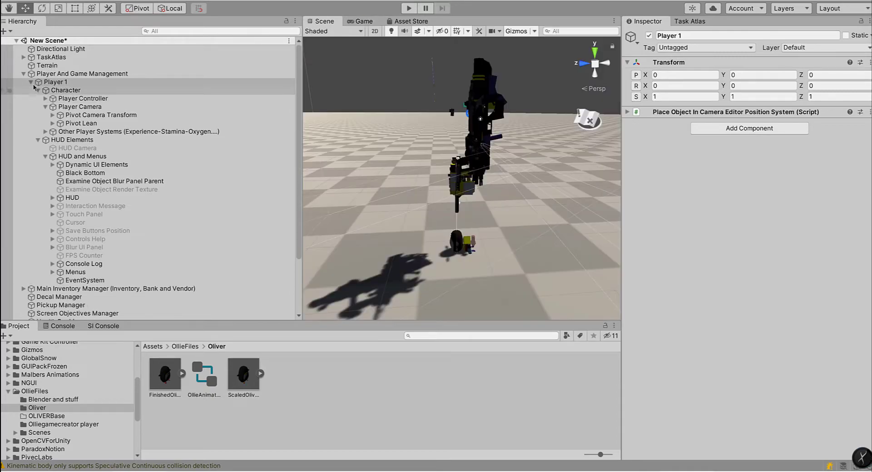
# Step: Select the Player Camera and examine its camera settings and the list of Player Camera States
pyautogui.click(36, 140)
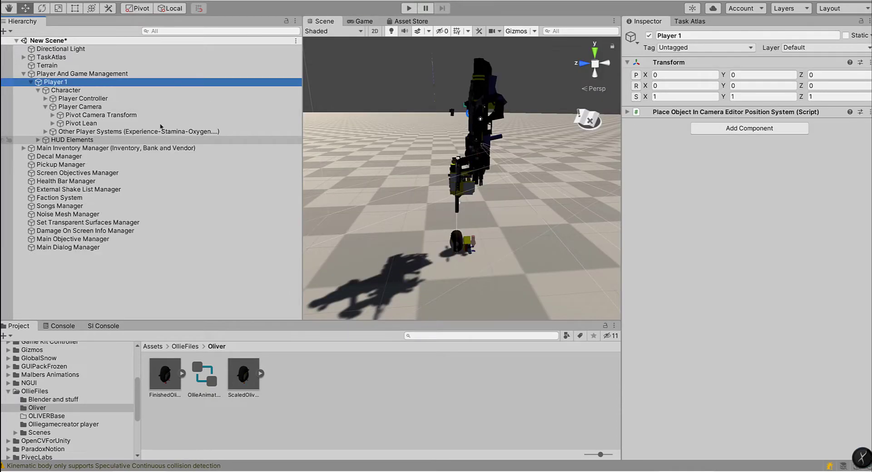
pyautogui.click(64, 105)
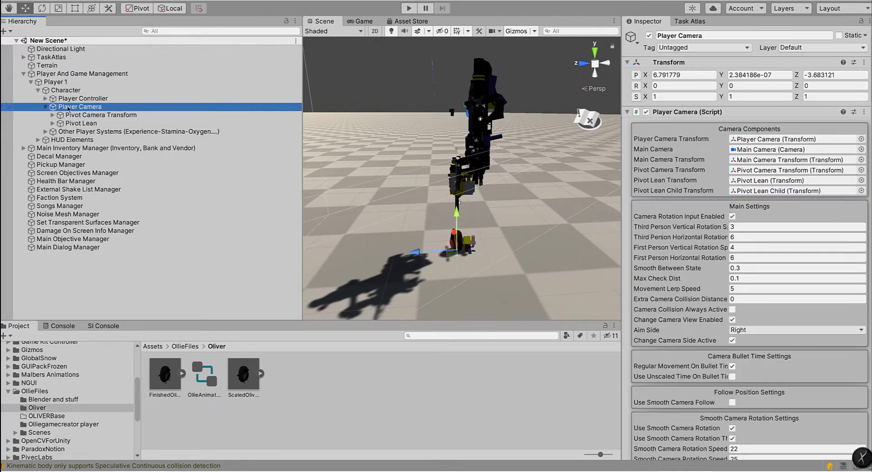
pyautogui.scroll(-10, 715, 328)
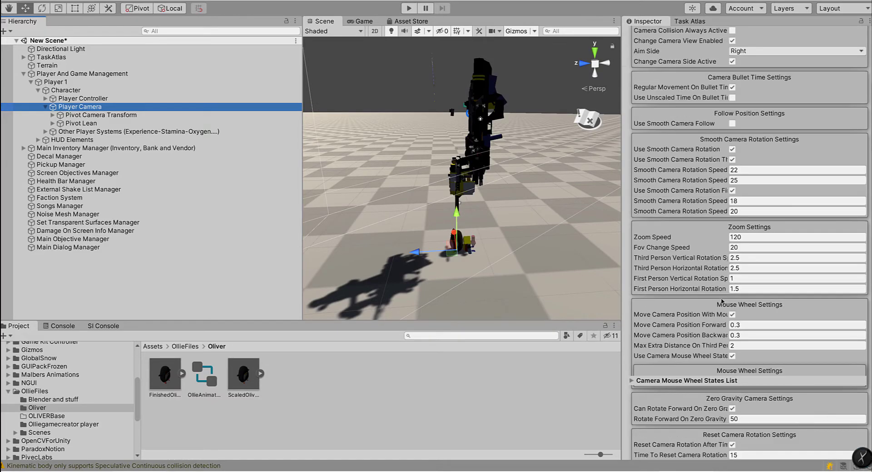
pyautogui.scroll(-10, 683, 272)
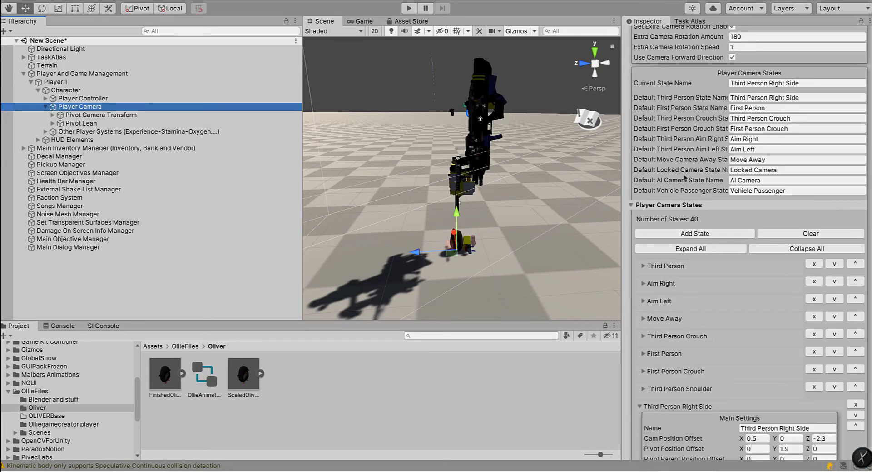
pyautogui.scroll(-7, 714, 297)
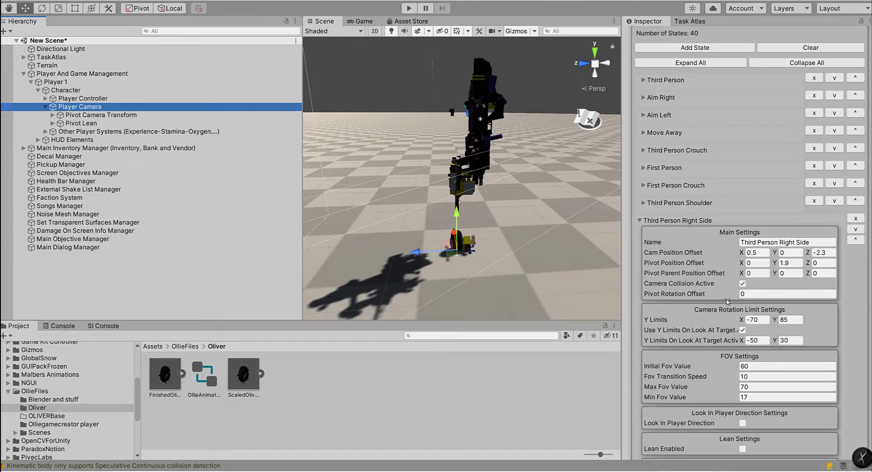
pyautogui.scroll(10, 703, 237)
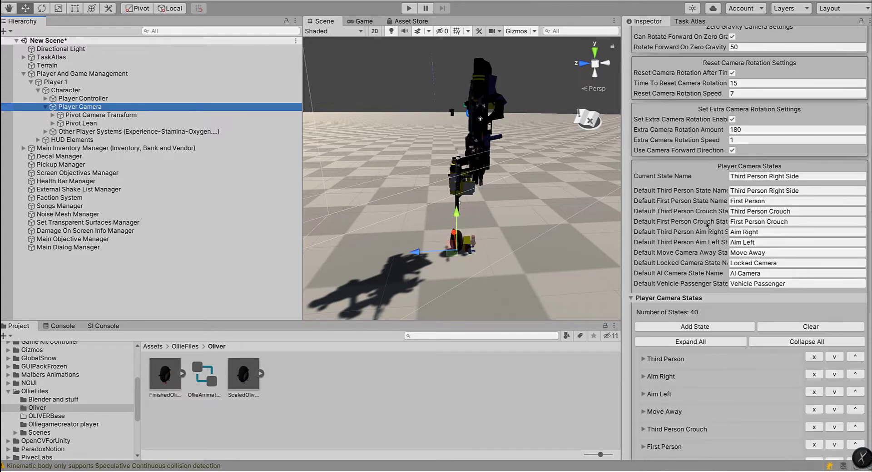
pyautogui.click(691, 314)
pyautogui.scroll(-20, 702, 286)
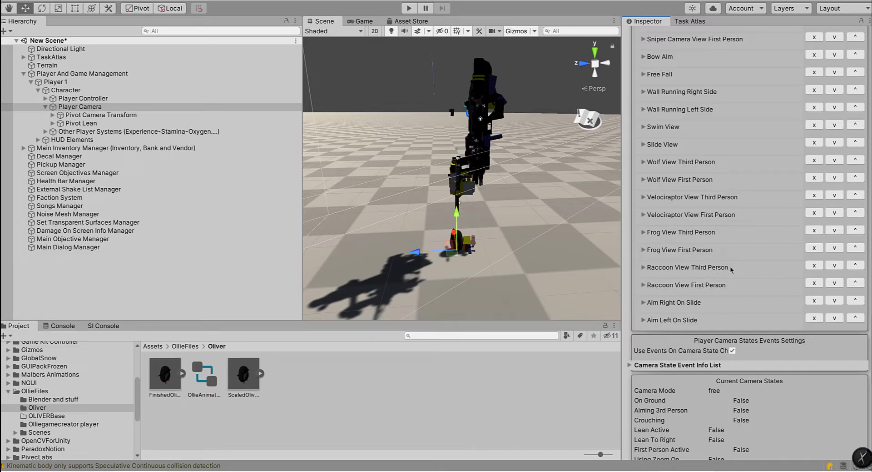
# Step: Copy the Raccoon View Third Person state's name into the Player Camera's Current State Name
pyautogui.click(642, 267)
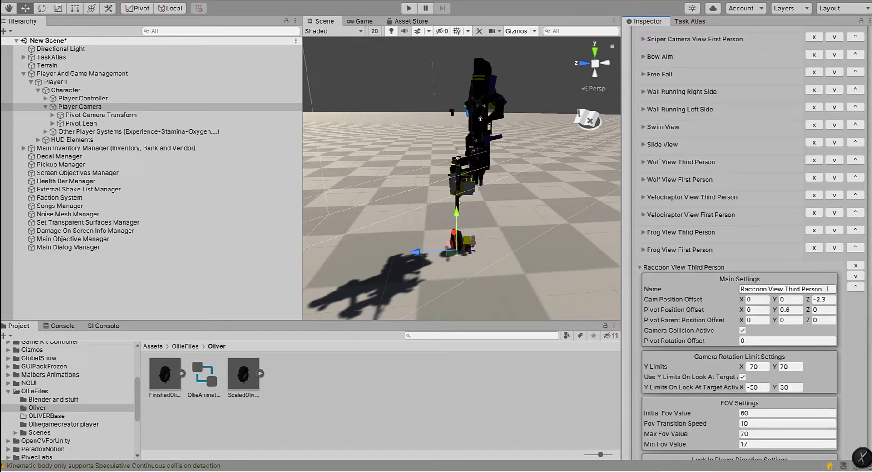
pyautogui.moveTo(828, 288); pyautogui.dragTo(744, 289)
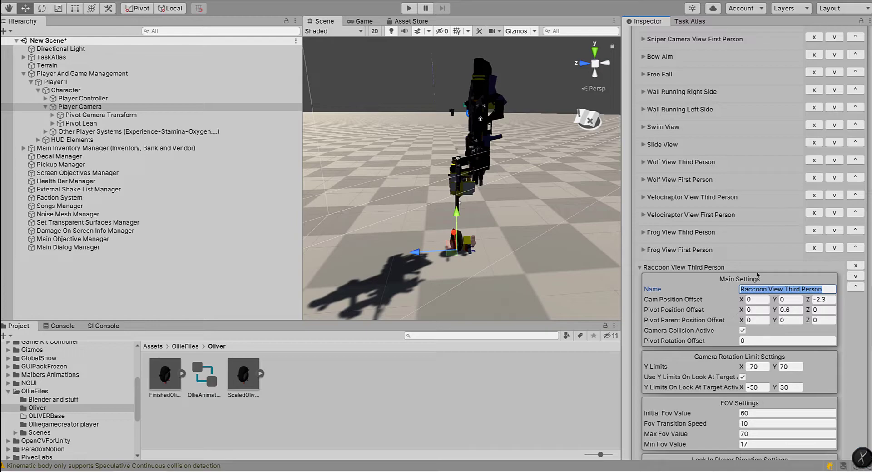
pyautogui.scroll(15, 758, 274)
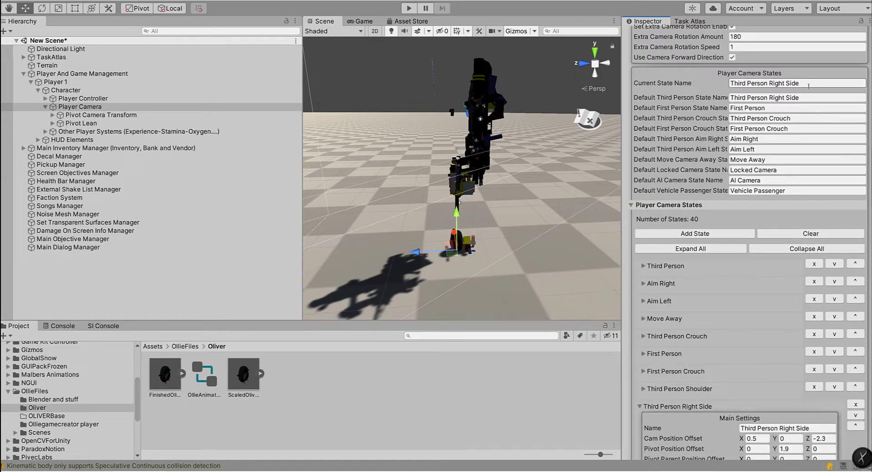
pyautogui.moveTo(810, 86); pyautogui.dragTo(725, 83)
pyautogui.write('Raccoon View Third Person')
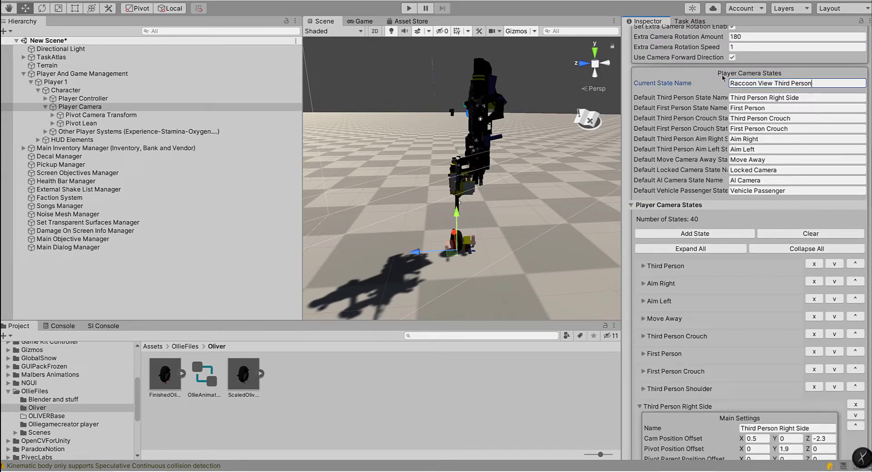
# Step: Play-test the penguin while switching between first-person, Move Away and third-person views, pause to check Current State Name, and stop play mode
pyautogui.click(410, 8)
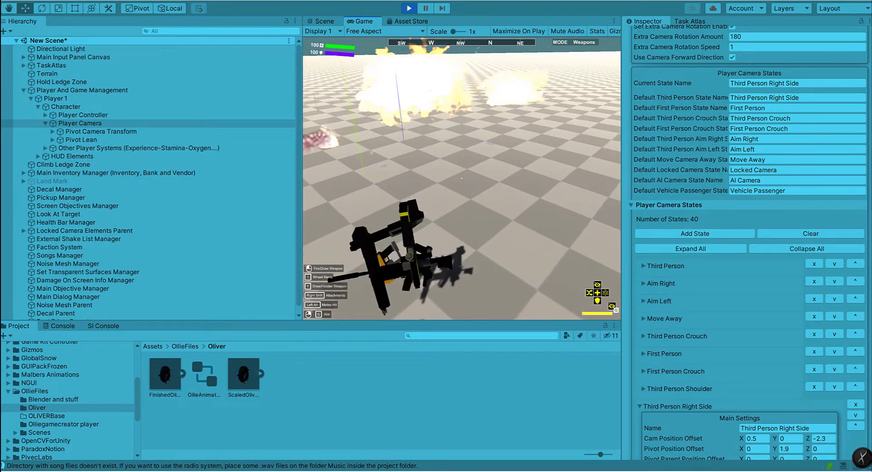
pyautogui.press('v')
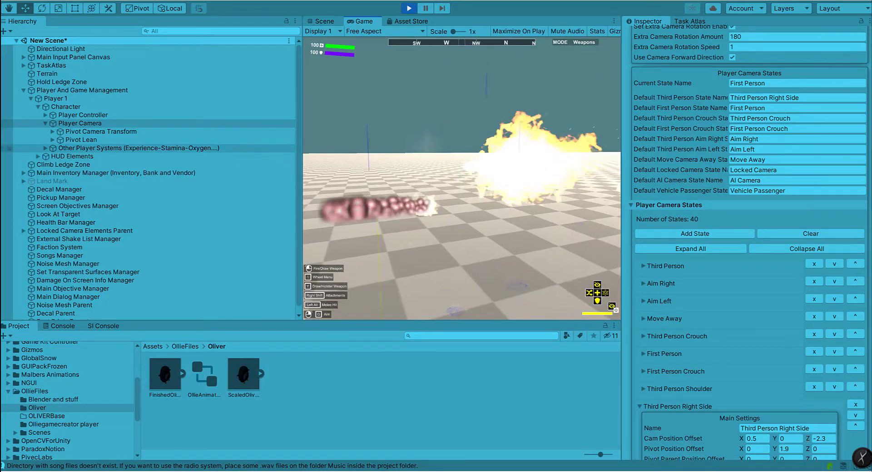
pyautogui.press('b')
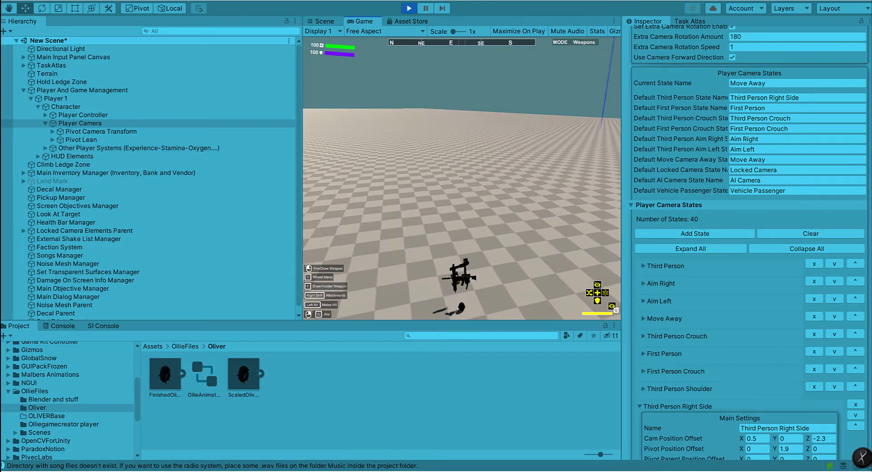
pyautogui.press('b')
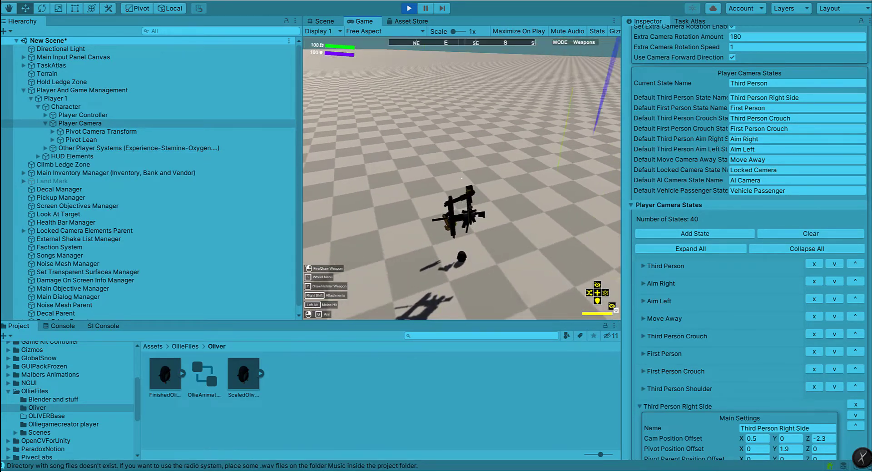
pyautogui.press('Escape')
pyautogui.click(767, 85)
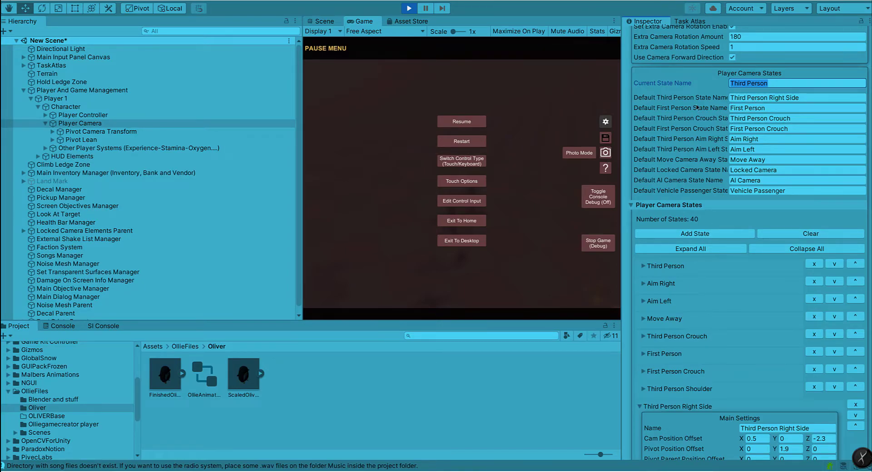
pyautogui.click(413, 10)
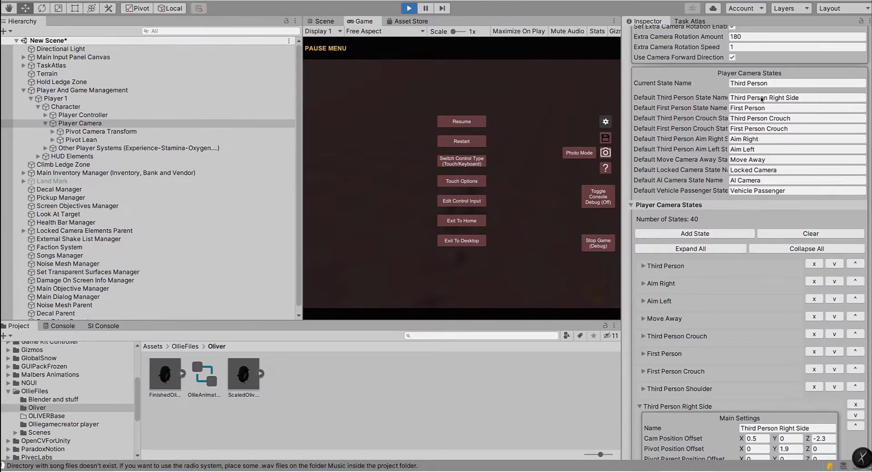
# Step: Set Current State Name back to Third Person Right Side and collapse the Player Camera States list
pyautogui.click(730, 98)
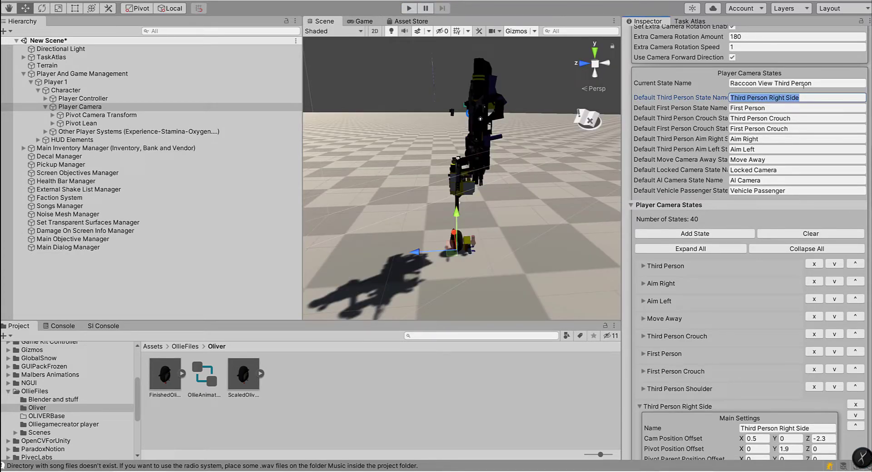
pyautogui.click(689, 86)
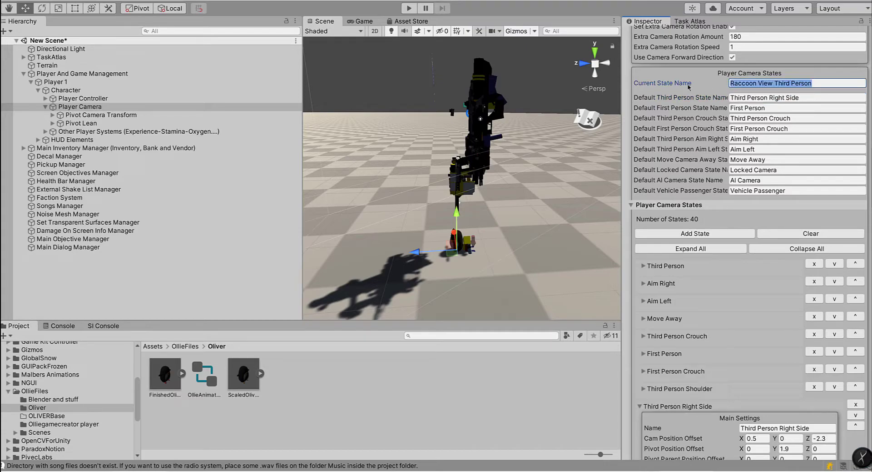
pyautogui.click(720, 205)
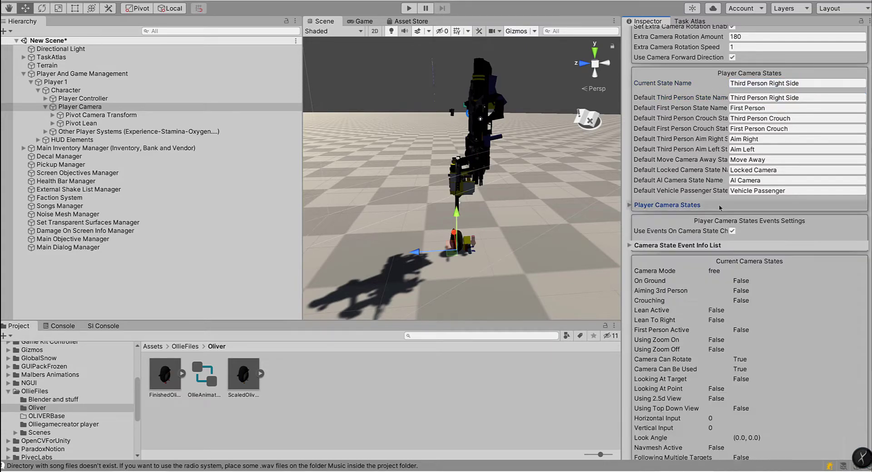
# Step: Set the Cam Position Offset Y of the Third Person Right Side camera state to -1.49
pyautogui.scroll(-4, 720, 205)
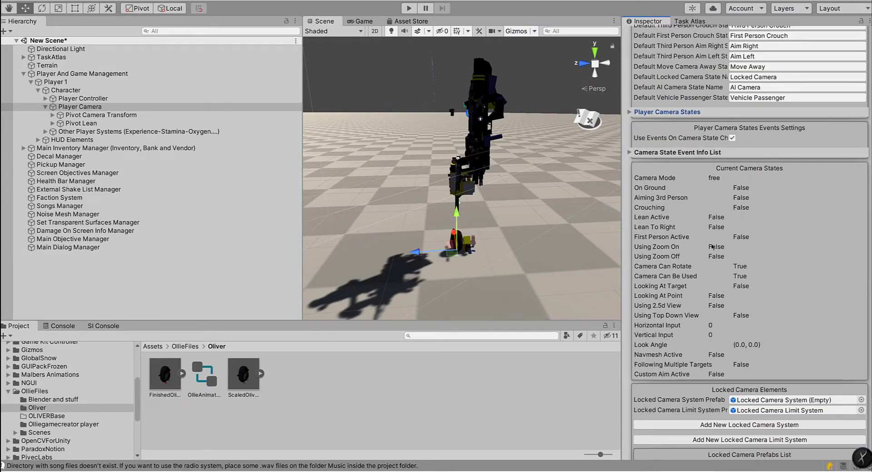
pyautogui.scroll(4, 711, 243)
pyautogui.click(667, 211)
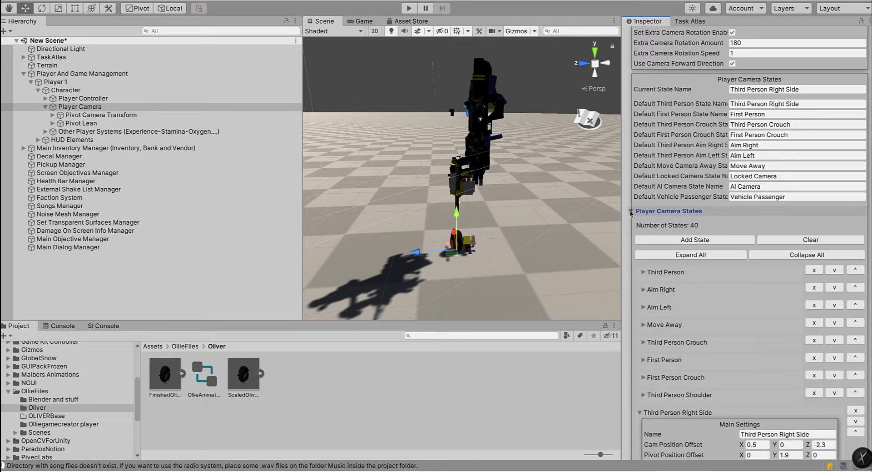
pyautogui.scroll(-8, 719, 332)
pyautogui.scroll(8, 716, 295)
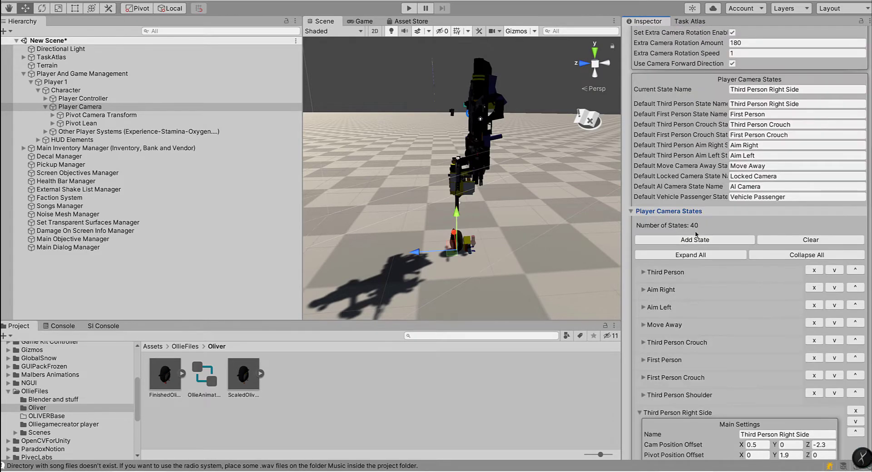
pyautogui.scroll(-8, 705, 246)
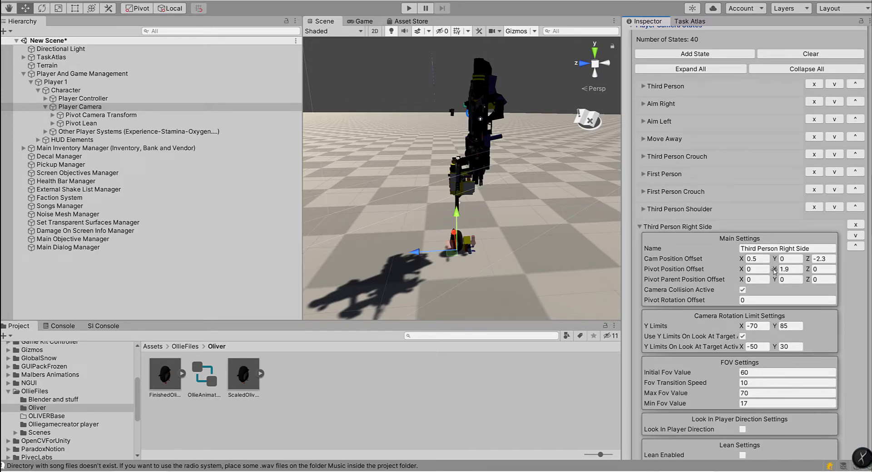
pyautogui.scroll(-4, 722, 262)
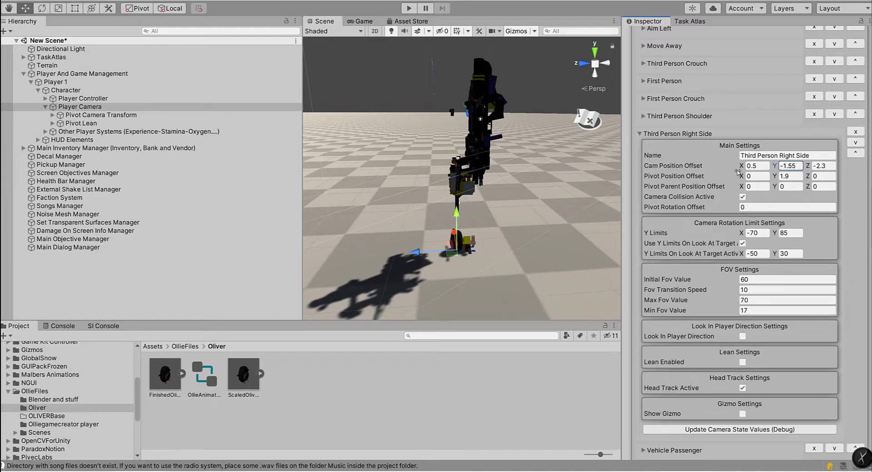
pyautogui.click(801, 154)
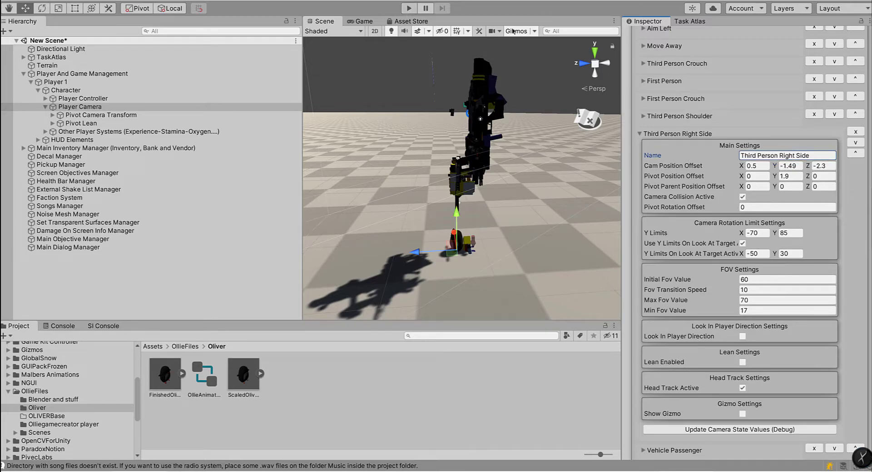
# Step: Deactivate the Player Weapons object under Player Elements in the Player Controller's ScaledOliver rig
pyautogui.click(494, 236)
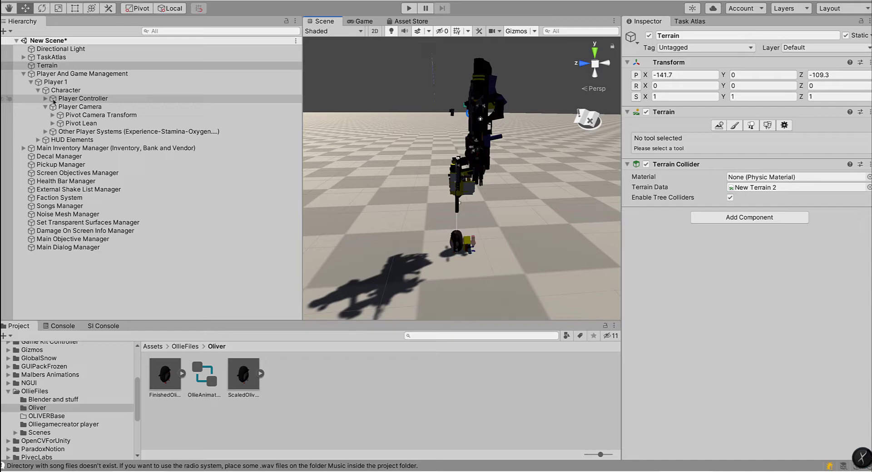
pyautogui.click(53, 100)
pyautogui.click(45, 98)
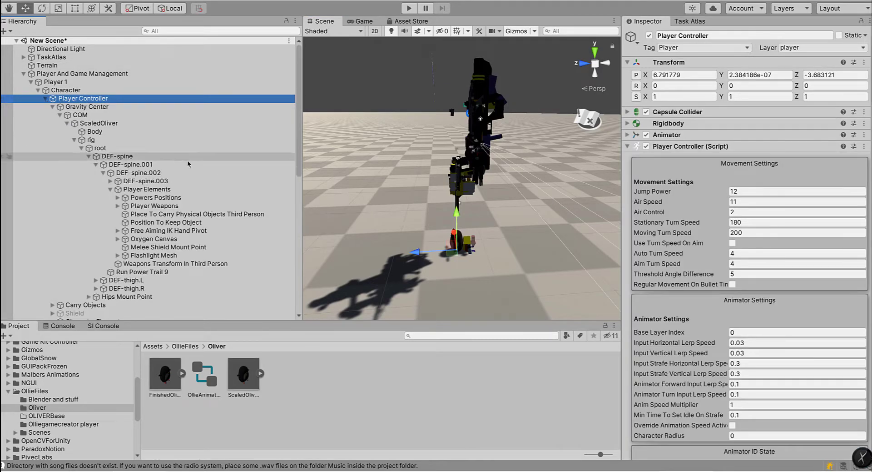
pyautogui.click(154, 207)
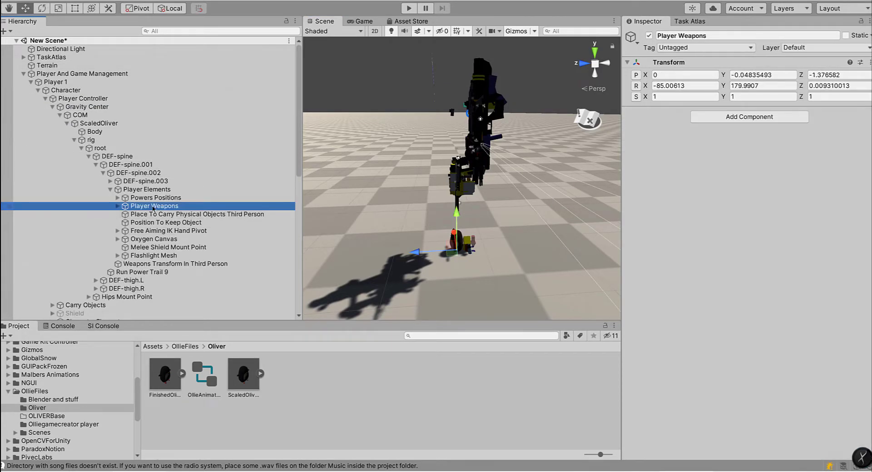
pyautogui.click(649, 36)
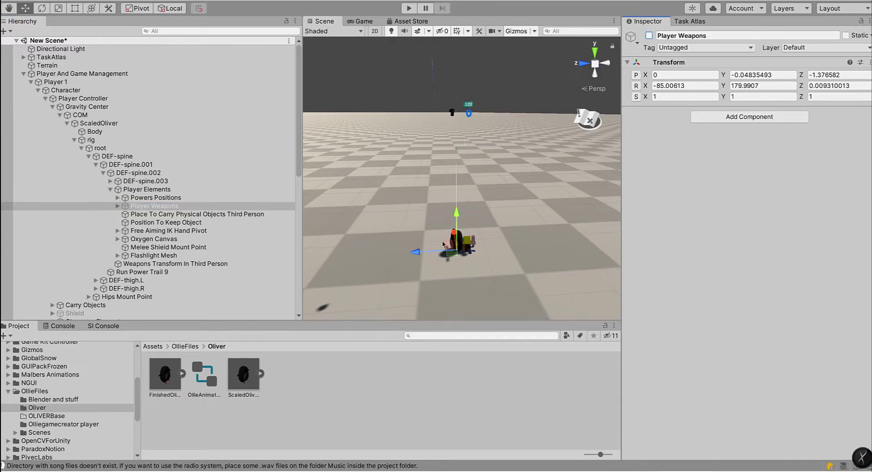
pyautogui.click(496, 248)
pyautogui.keyDown('alt'); pyautogui.moveTo(495, 248); pyautogui.dragTo(508, 268); pyautogui.keyUp('alt')
pyautogui.moveTo(508, 268); pyautogui.dragTo(471, 268, button='right')
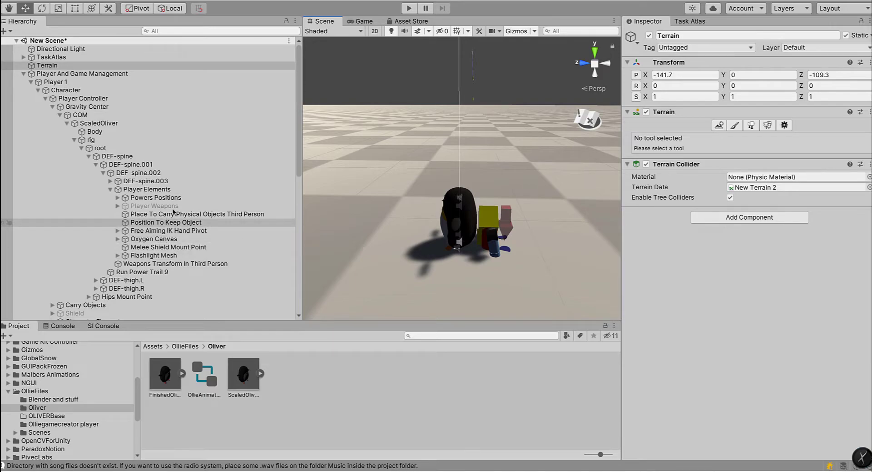
# Step: Play-test the penguin on the terrain by walking, sprinting, turning and jumping while viewing it from different angles
pyautogui.click(407, 8)
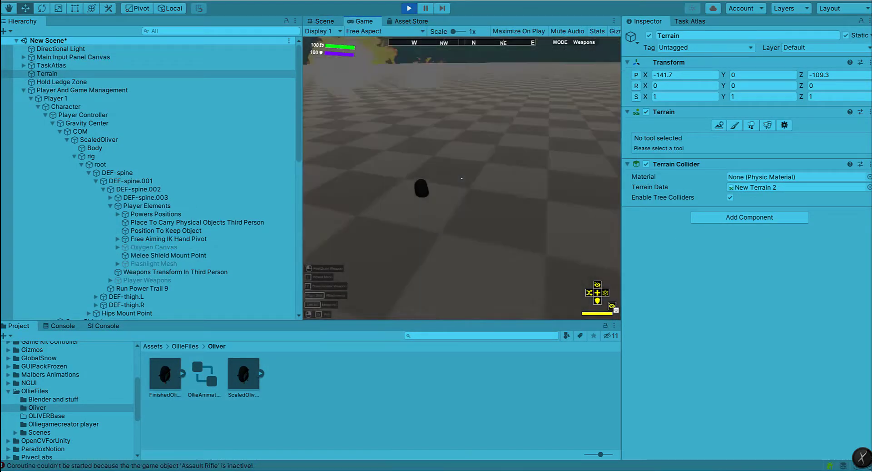
pyautogui.press('w')
pyautogui.hotkey('shift', 'w')
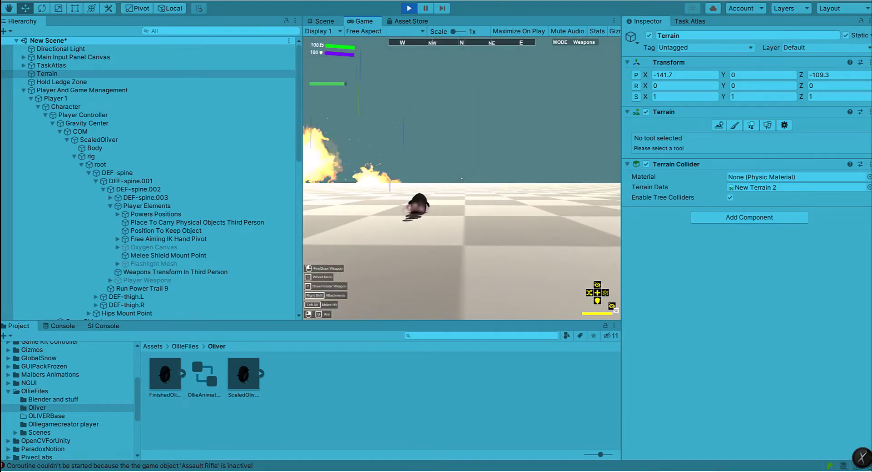
pyautogui.press('d')
pyautogui.press('d')
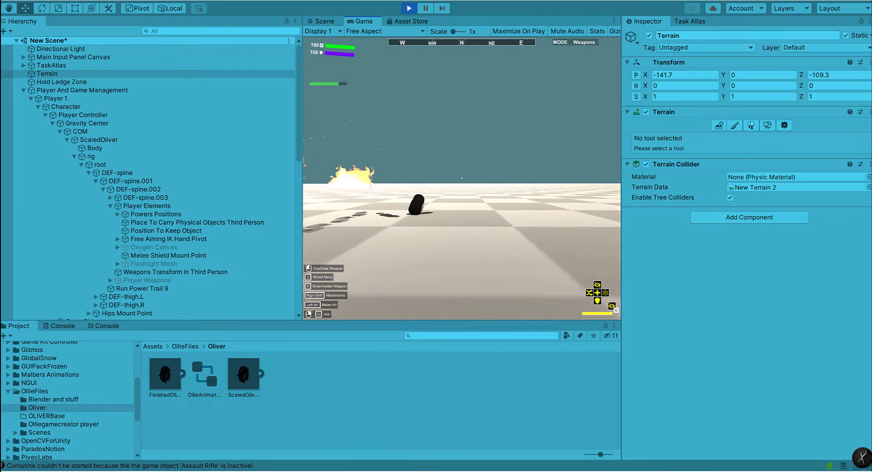
pyautogui.press('s')
pyautogui.press('d')
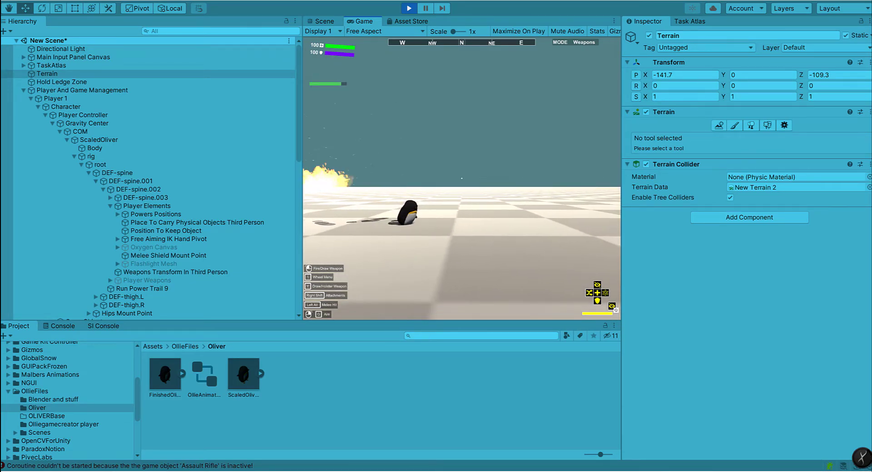
pyautogui.press('w')
pyautogui.press('space')
pyautogui.press('s')
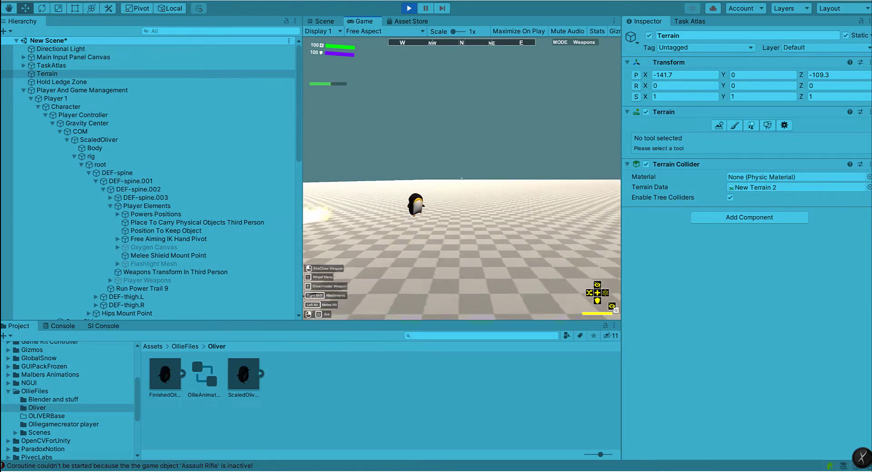
pyautogui.press('space')
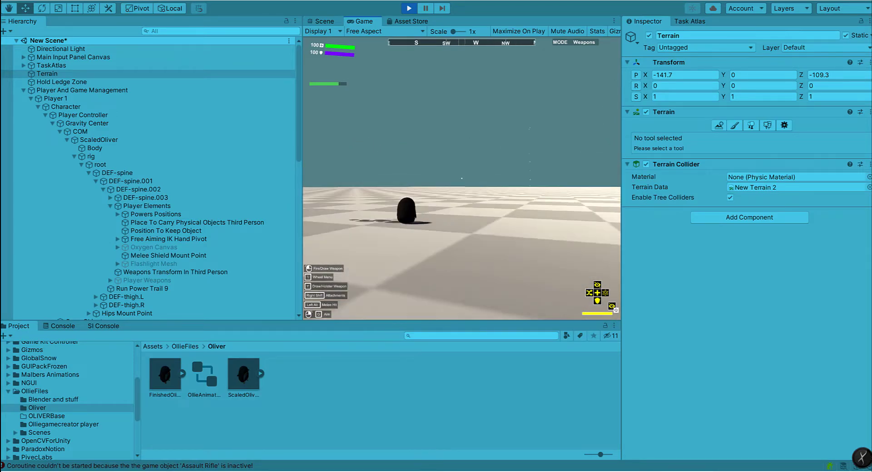
pyautogui.press('space')
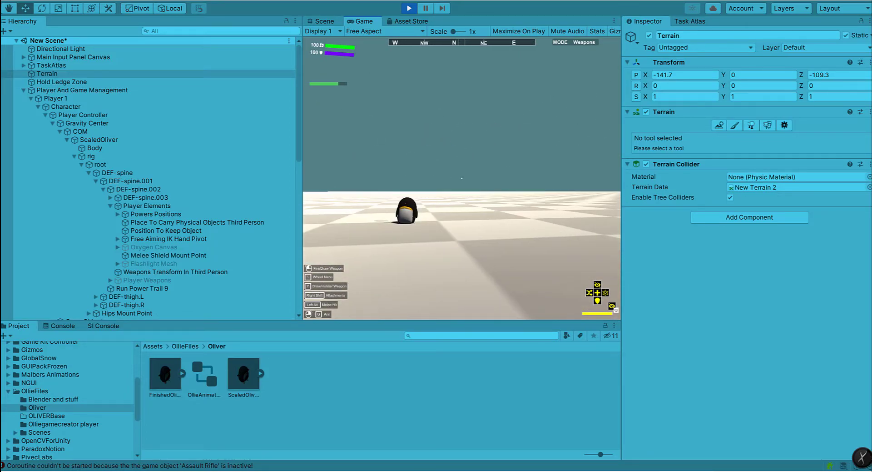
pyautogui.press('Escape')
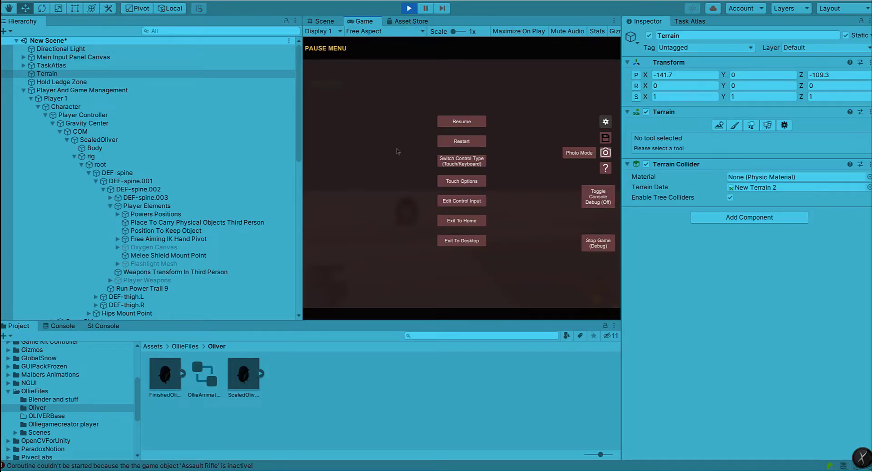
pyautogui.click(465, 122)
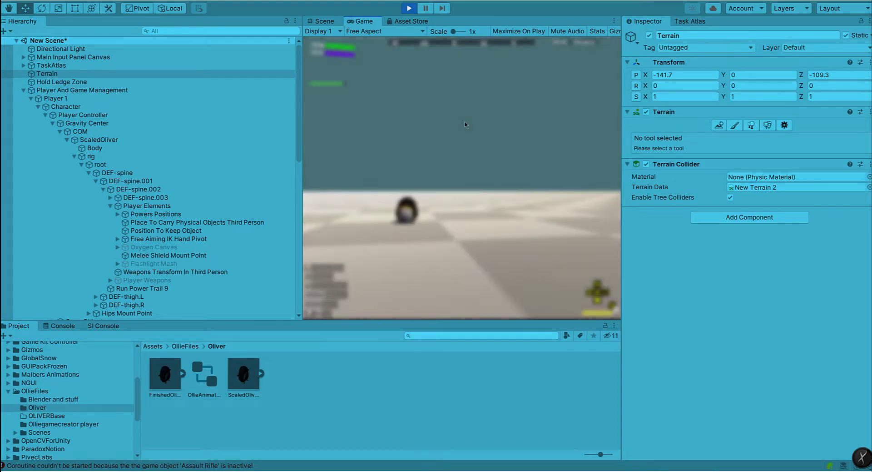
pyautogui.press('Escape')
pyautogui.press('Escape')
pyautogui.press('Escape')
pyautogui.press('Escape')
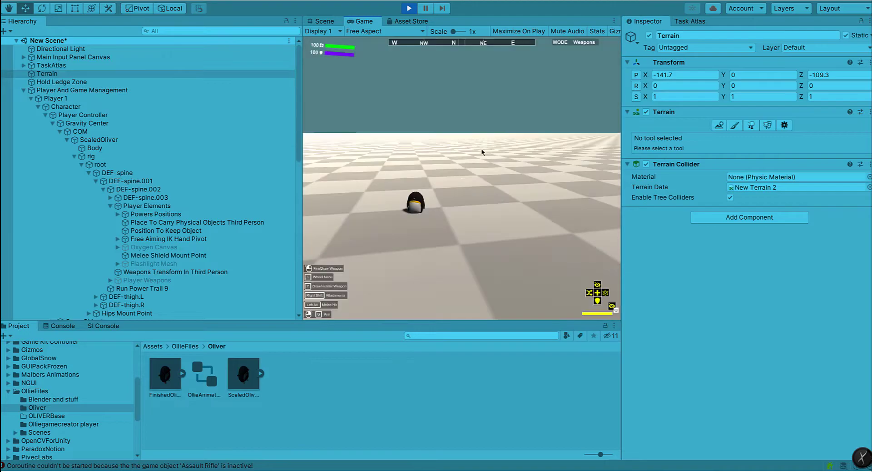
pyautogui.rightClick(482, 149)
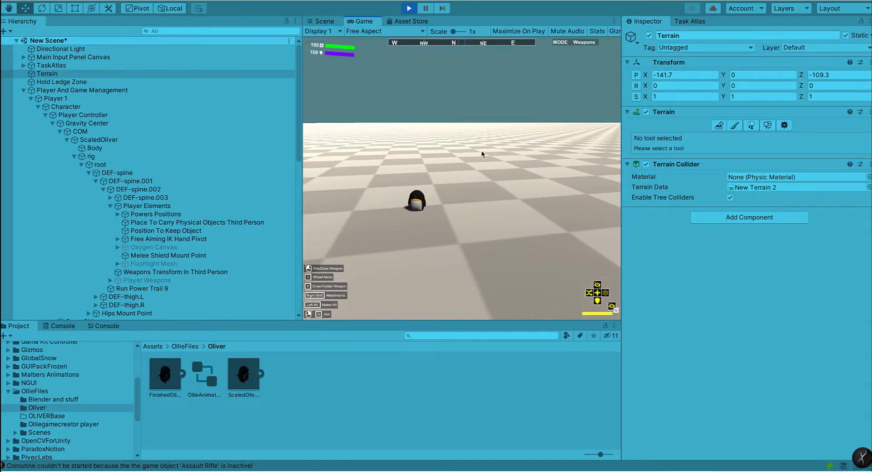
pyautogui.press('super')
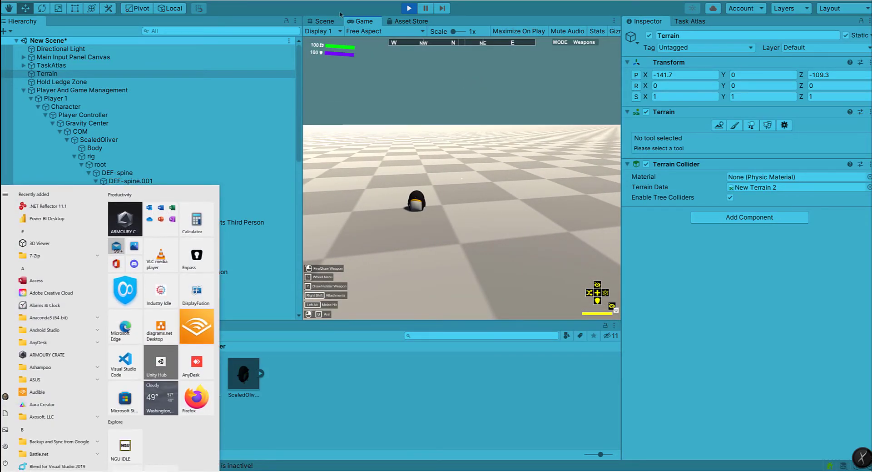
pyautogui.click(341, 9)
pyautogui.click(324, 23)
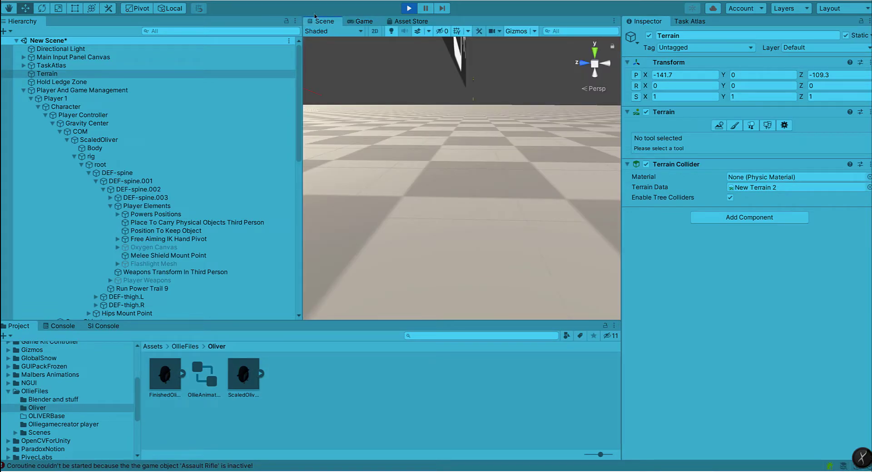
pyautogui.moveTo(459, 82); pyautogui.dragTo(107, 141, button='right')
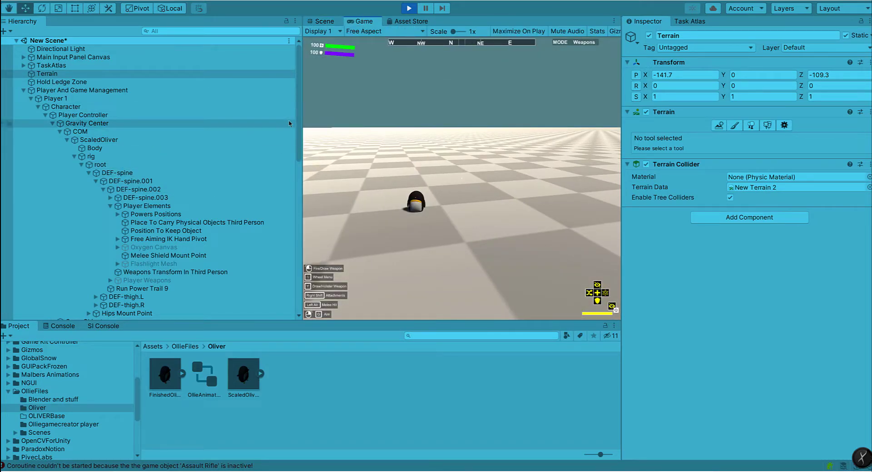
pyautogui.press('super')
pyautogui.press('Escape')
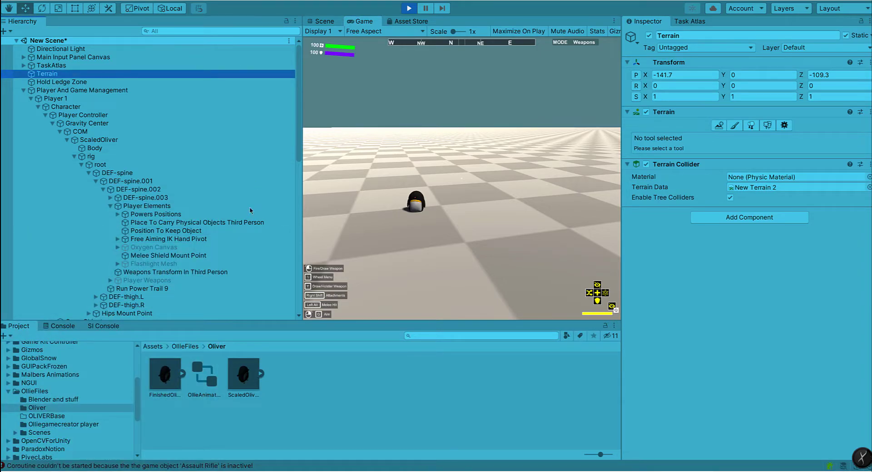
# Step: Collapse the Player Controller hierarchy, select Player Camera, and expand its Third Person Right Side state in Player Camera States
pyautogui.click(31, 99)
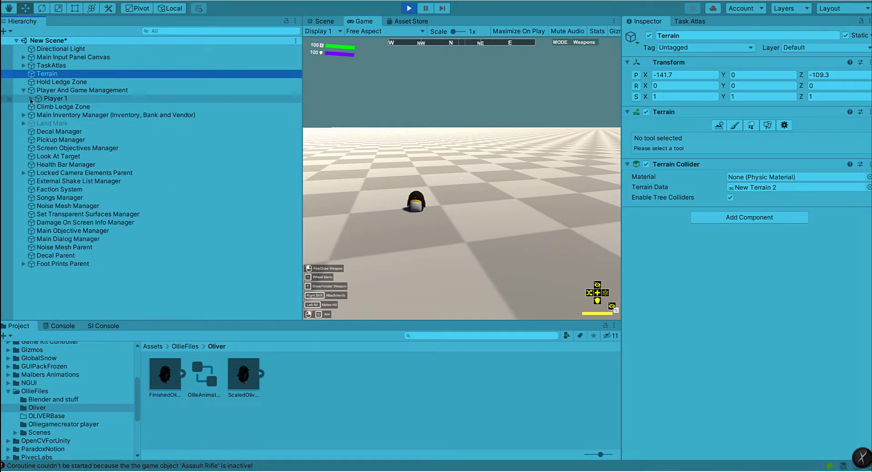
pyautogui.click(31, 100)
pyautogui.click(50, 124)
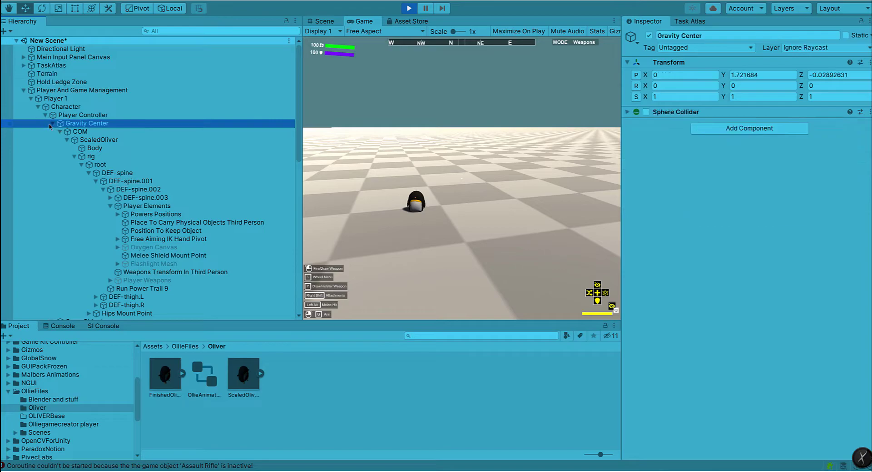
pyautogui.click(51, 124)
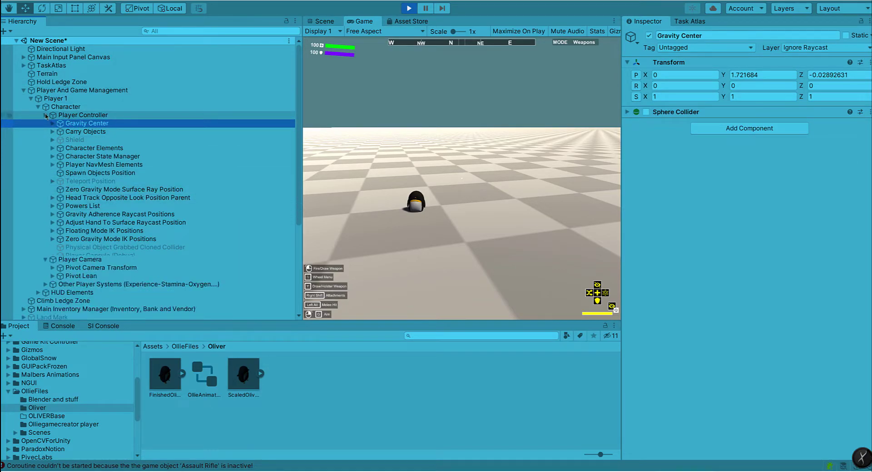
pyautogui.click(45, 115)
pyautogui.click(66, 123)
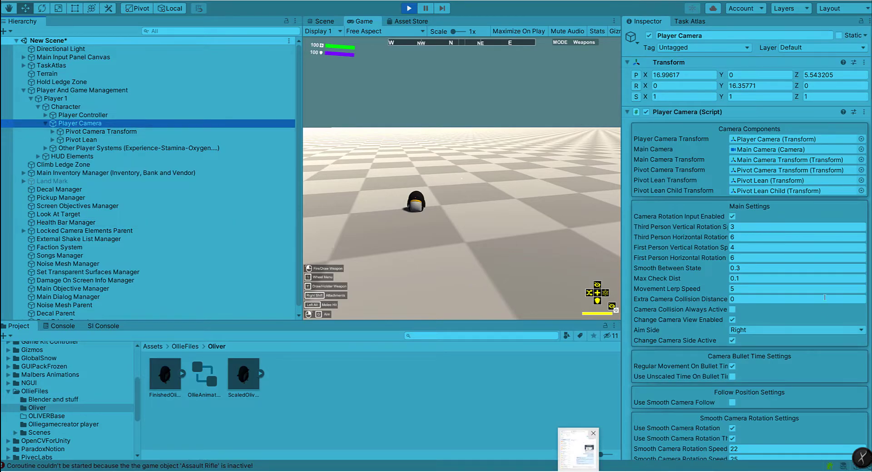
pyautogui.click(799, 219)
pyautogui.scroll(-12, 792, 227)
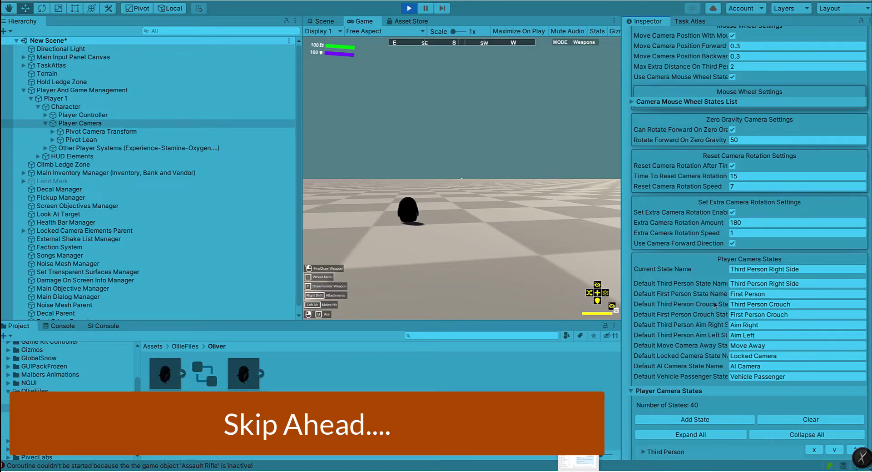
pyautogui.scroll(-10, 715, 304)
pyautogui.scroll(10, 715, 304)
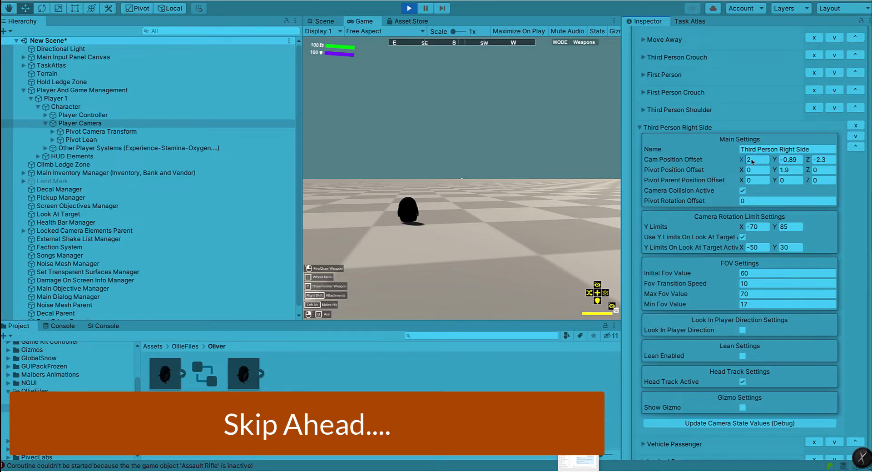
# Step: Set the Third Person Right Side state's Cam Position Offset X to 1.51 and test the view while firing the Assault Rifle
pyautogui.click(490, 190)
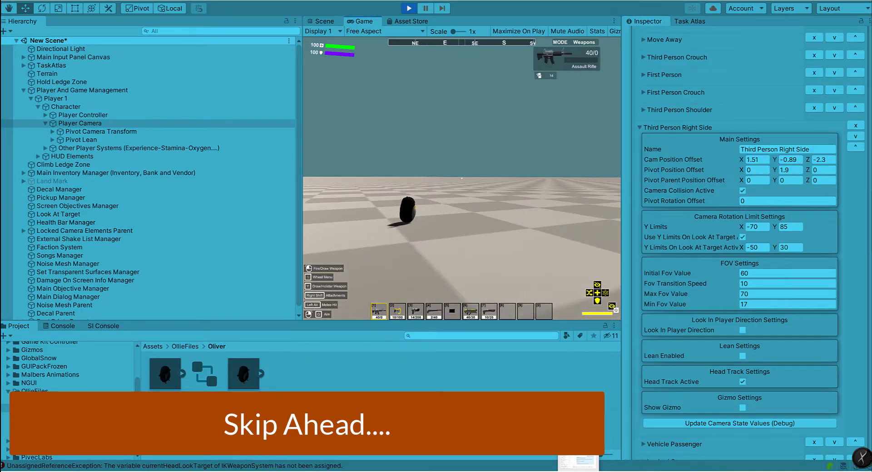
pyautogui.press('Escape')
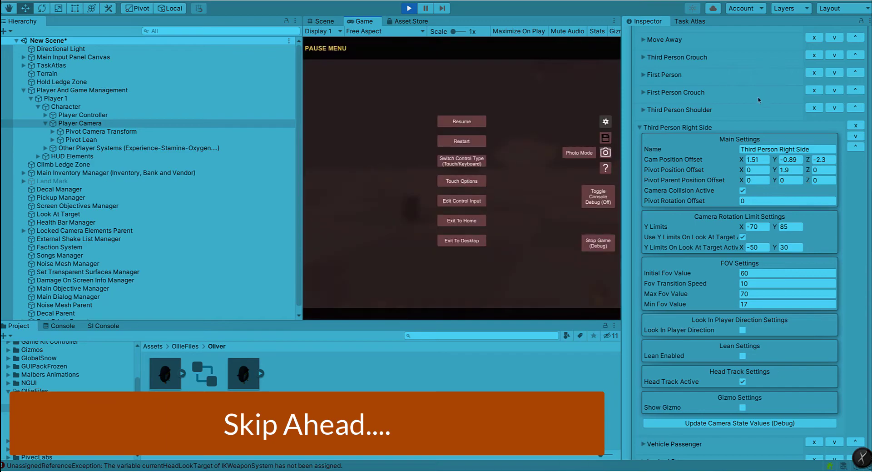
pyautogui.scroll(6, 761, 95)
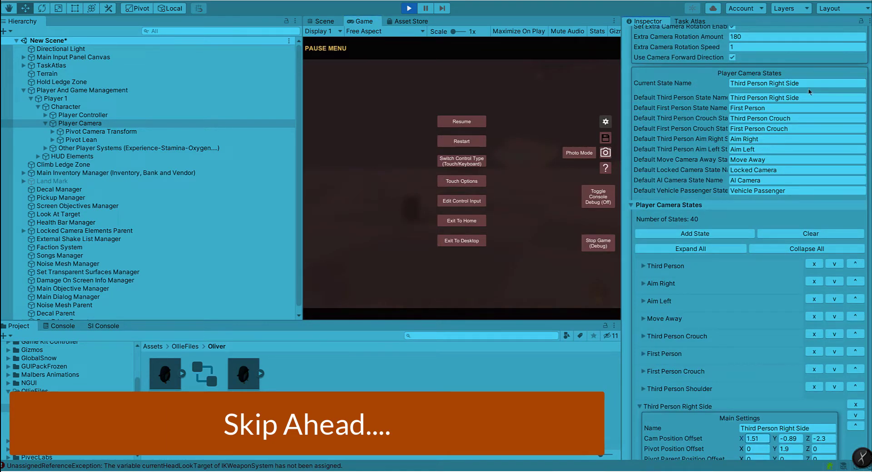
pyautogui.click(480, 119)
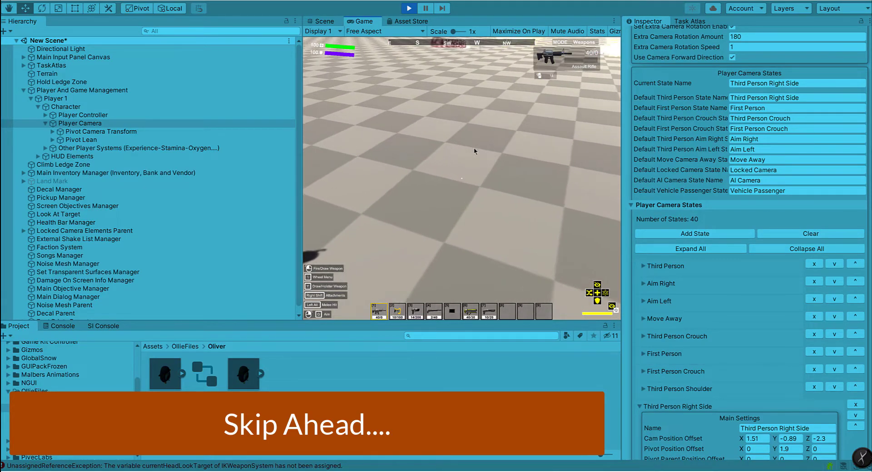
pyautogui.click(448, 140)
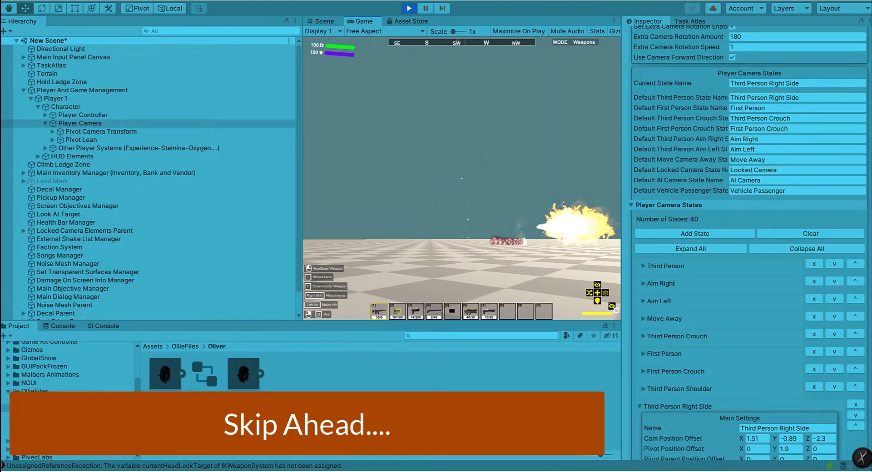
# Step: Pause the game, set the Third Person Right Side state's Cam Position Offset to X 0 and Y -1.27, and resume play
pyautogui.press('Escape')
pyautogui.scroll(-10, 761, 256)
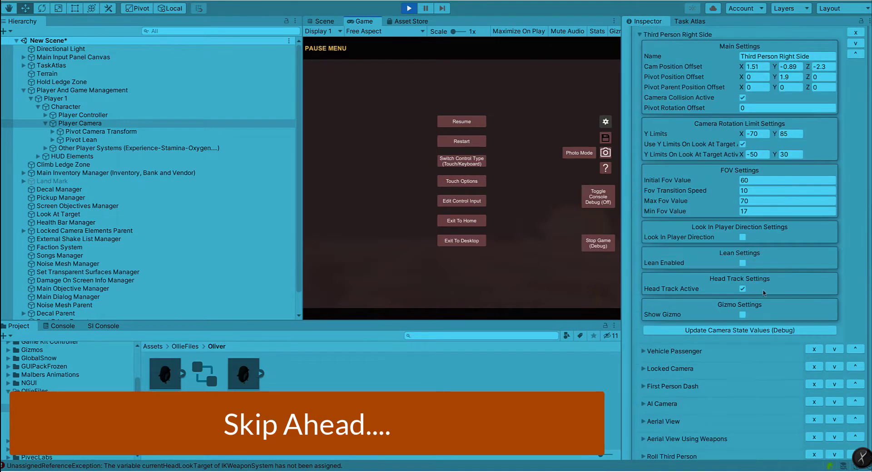
pyautogui.click(762, 66)
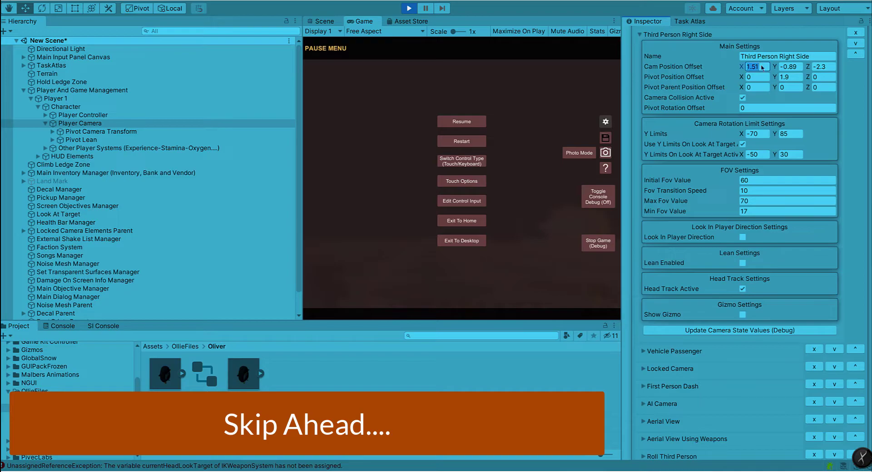
pyautogui.click(791, 67)
pyautogui.click(462, 121)
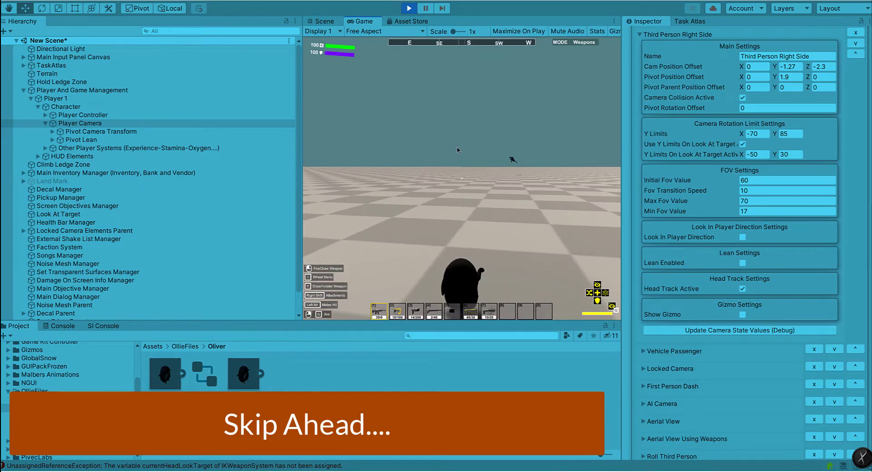
# Step: Set the Third Person Right Side state's Cam Position Offset to Y -1.6 and Z -1.8, and test it by walking and sprinting
pyautogui.press('Escape')
pyautogui.click(790, 67)
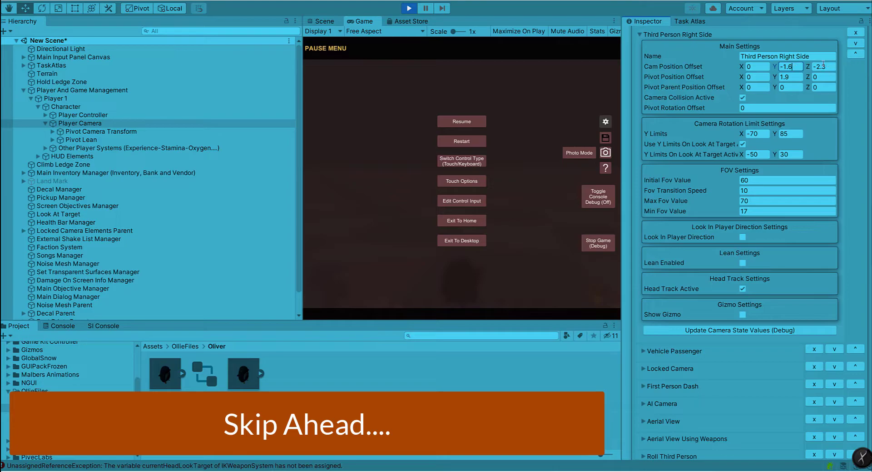
pyautogui.press('Tab')
pyautogui.click(468, 120)
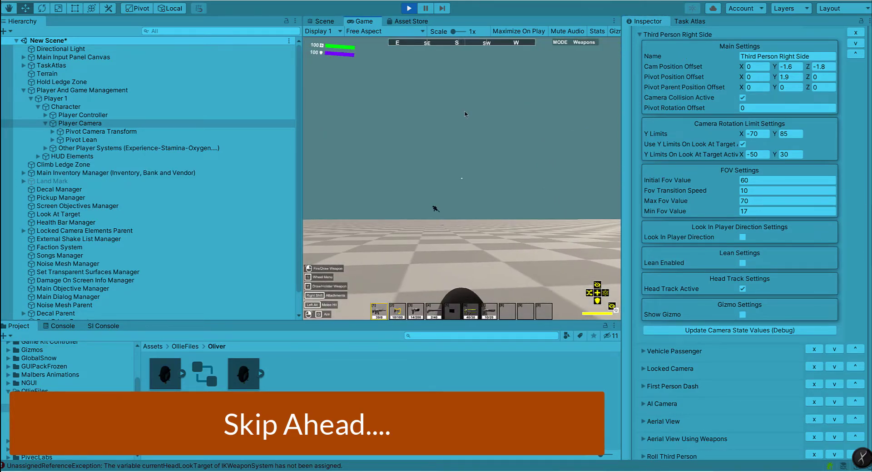
pyautogui.press('w')
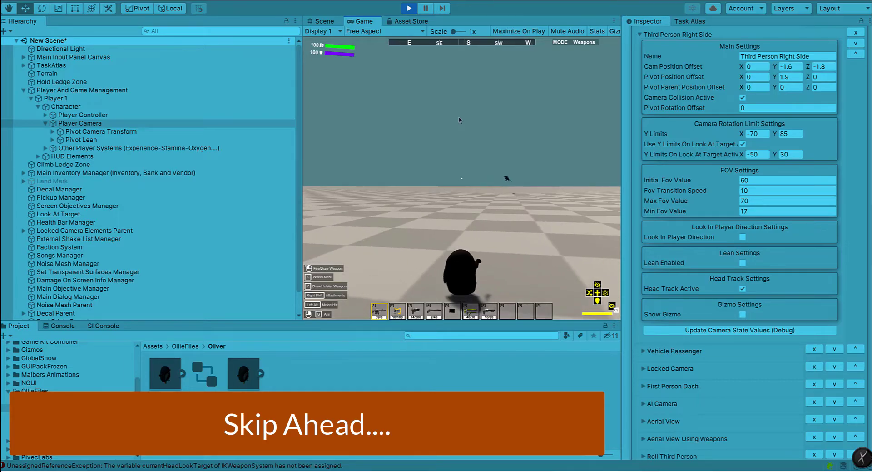
pyautogui.press('w')
pyautogui.hotkey('shift', 'w')
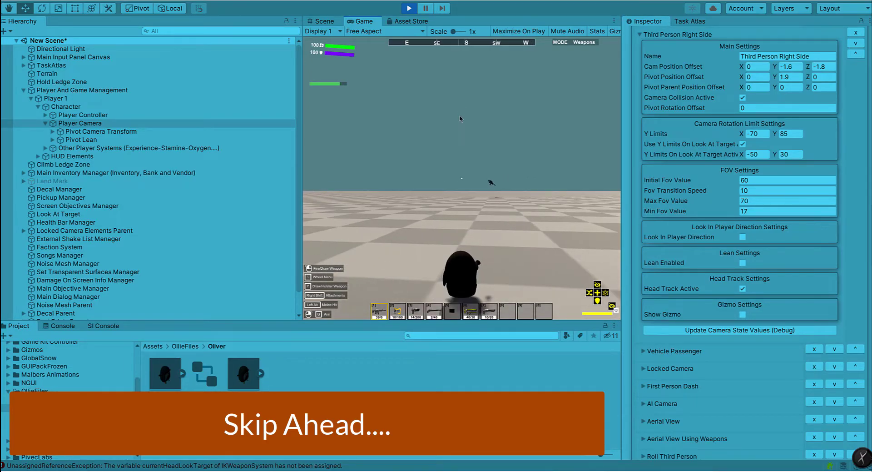
# Step: Pause the game, set the Third Person Right Side state's Cam Position Offset Y to -1.9, and resume play
pyautogui.press('Escape')
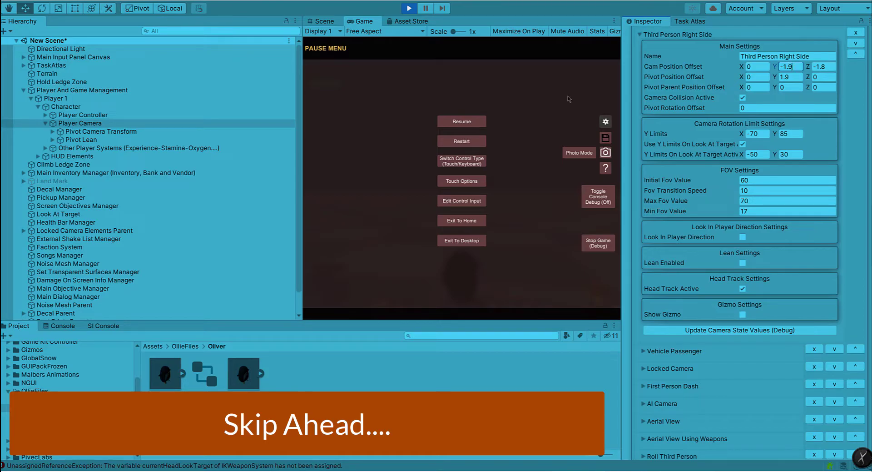
pyautogui.click(477, 121)
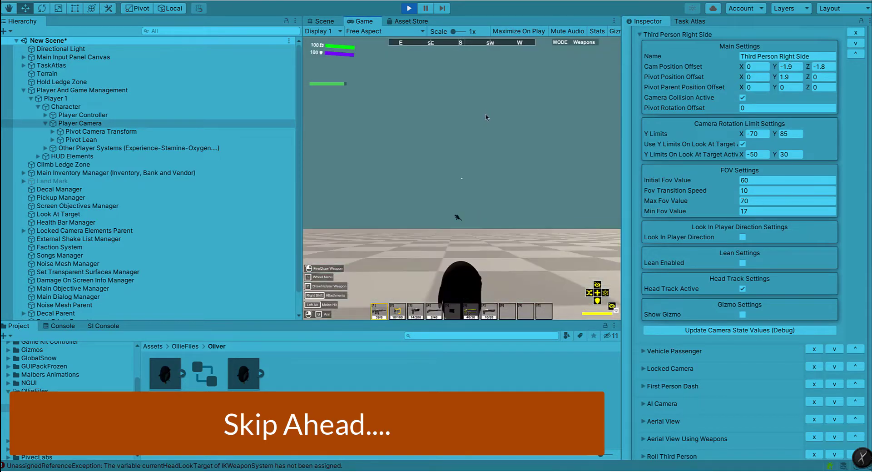
# Step: Play-test the camera view by walking the penguin, drawing the Assault Rifle, and switching through Combat to Simple mode
pyautogui.press('w')
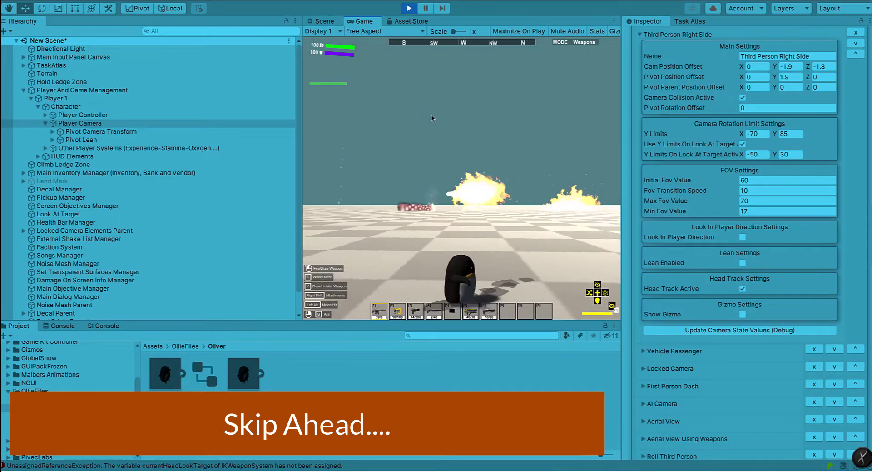
pyautogui.click(431, 119)
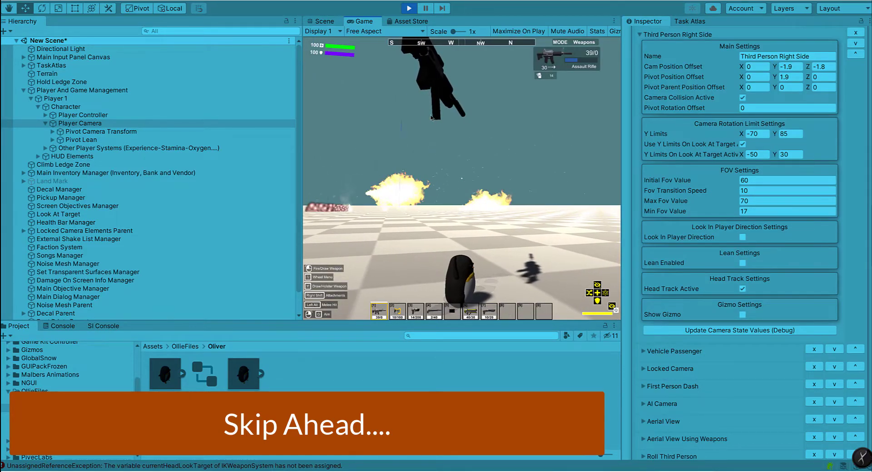
pyautogui.click(493, 105)
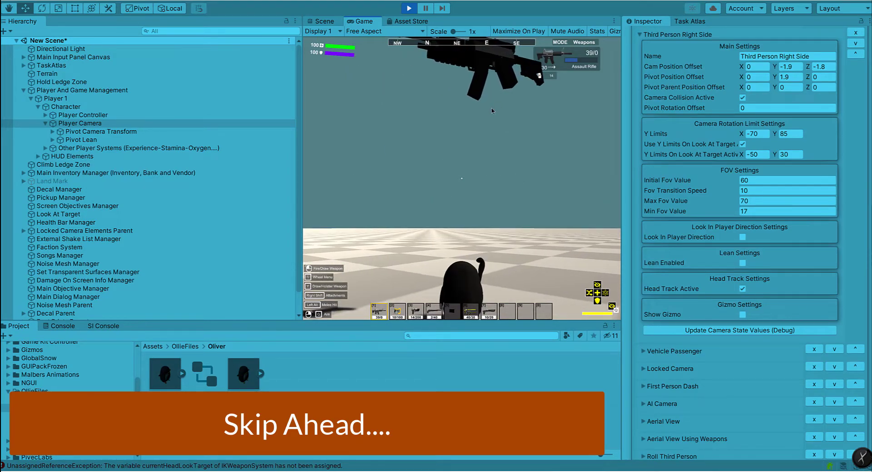
pyautogui.press('y')
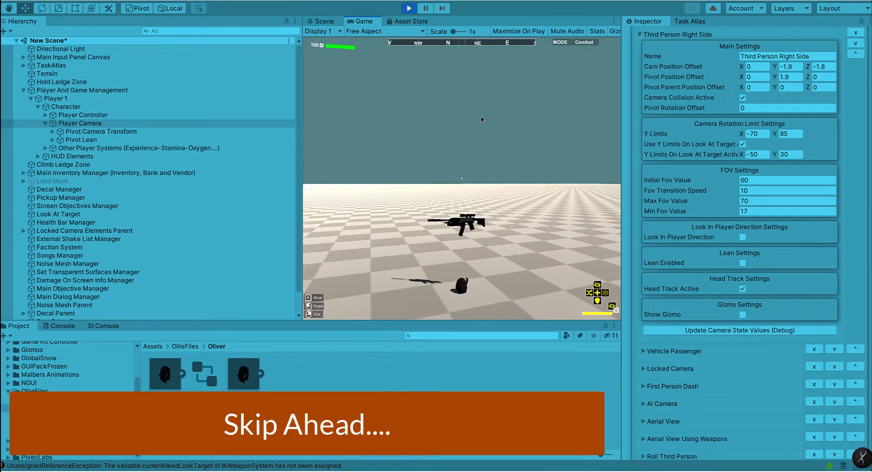
pyautogui.press('y')
pyautogui.press('w')
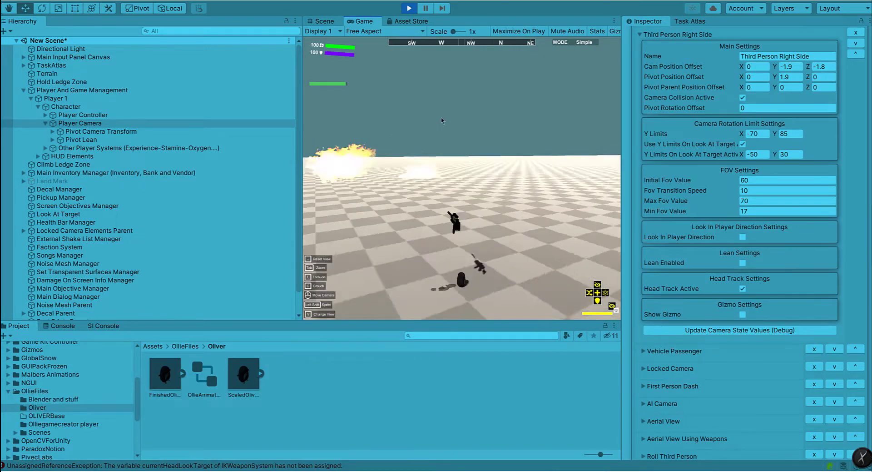
# Step: Stop play mode and set the Third Person Right Side state's Cam Position Offset to Y -2 and Z -2
pyautogui.press('Escape')
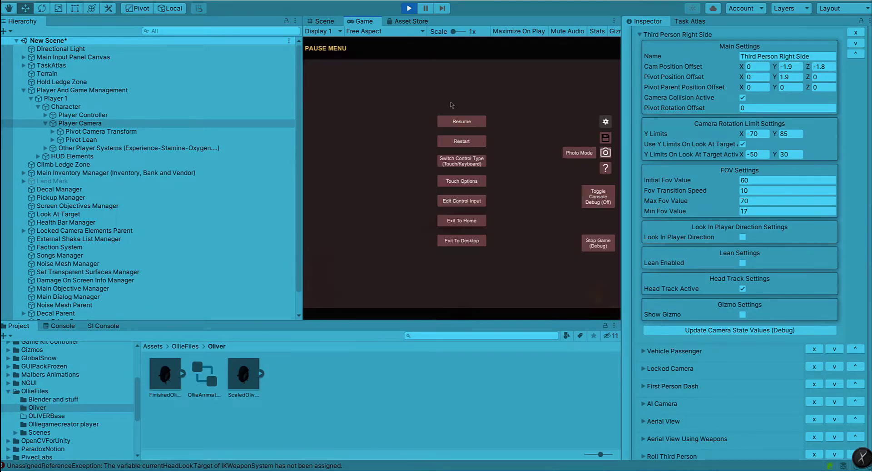
pyautogui.click(408, 8)
pyautogui.click(791, 67)
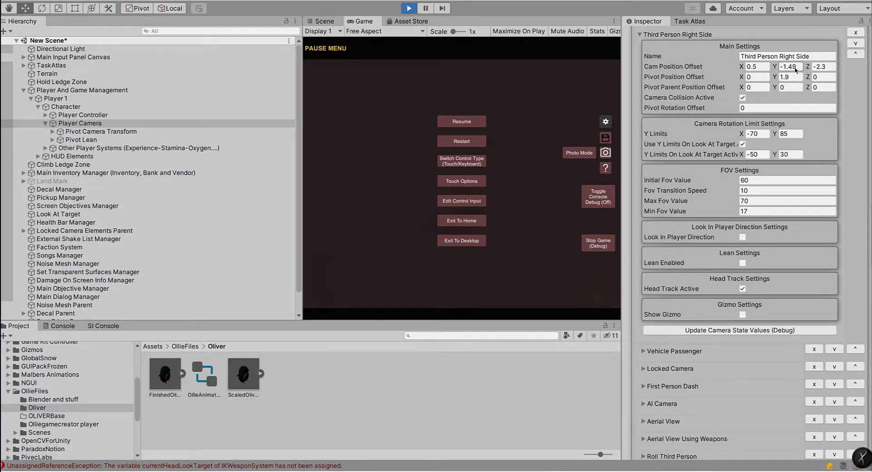
pyautogui.press('Tab')
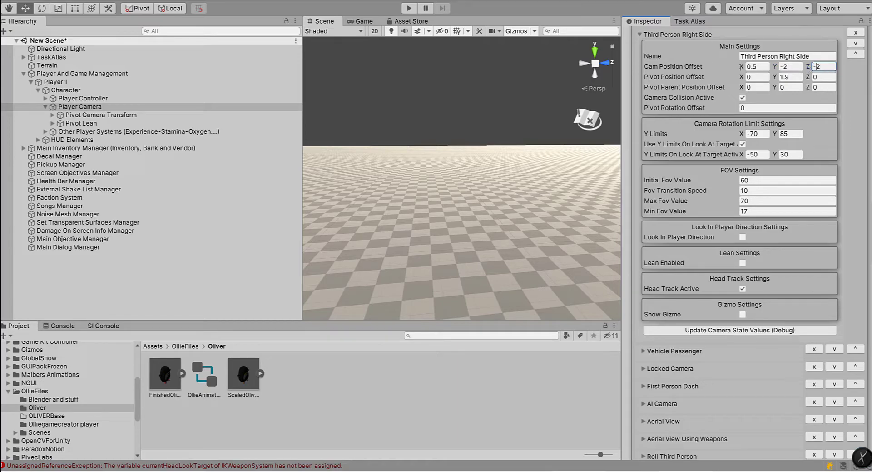
pyautogui.write('-2')
pyautogui.press('Return')
# Step: Run the game, test walking with the Third Person Right Side Cam Position Offset at Y -1.76 and Z -5.36, and stop play mode
pyautogui.click(412, 9)
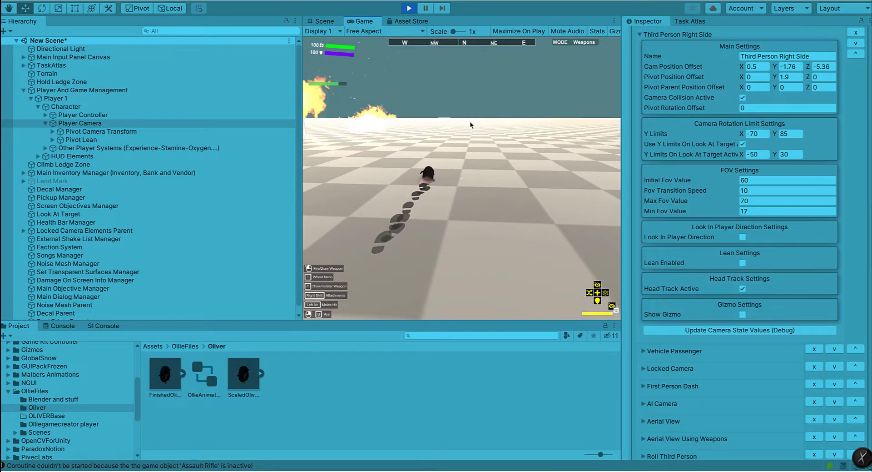
pyautogui.press('w')
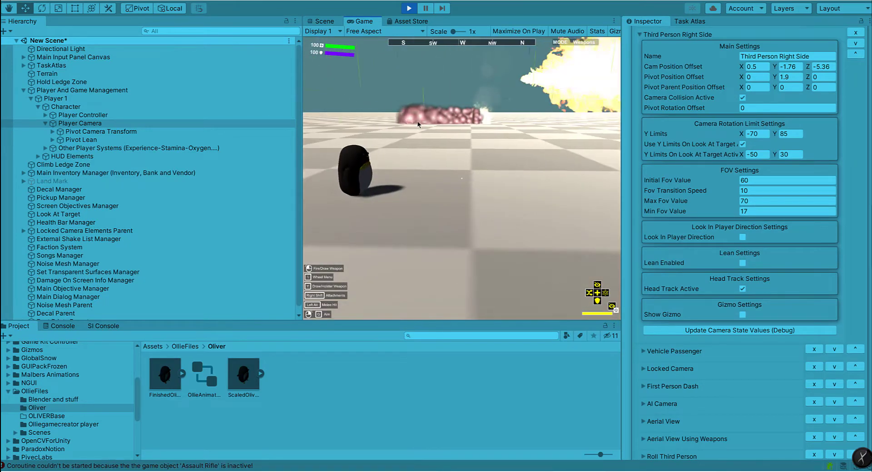
pyautogui.press('Escape')
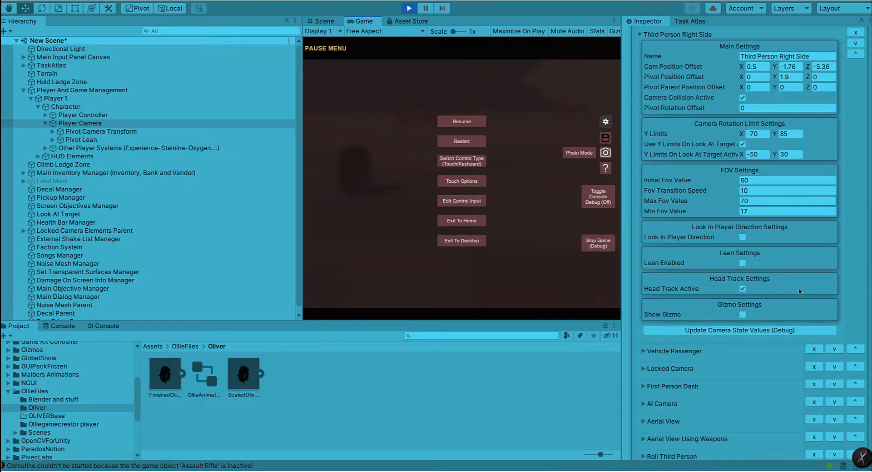
pyautogui.click(644, 351)
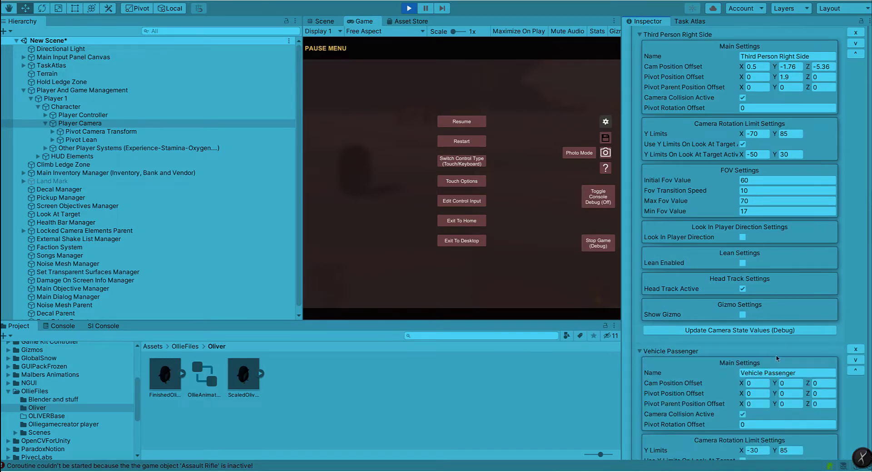
pyautogui.scroll(-10, 777, 358)
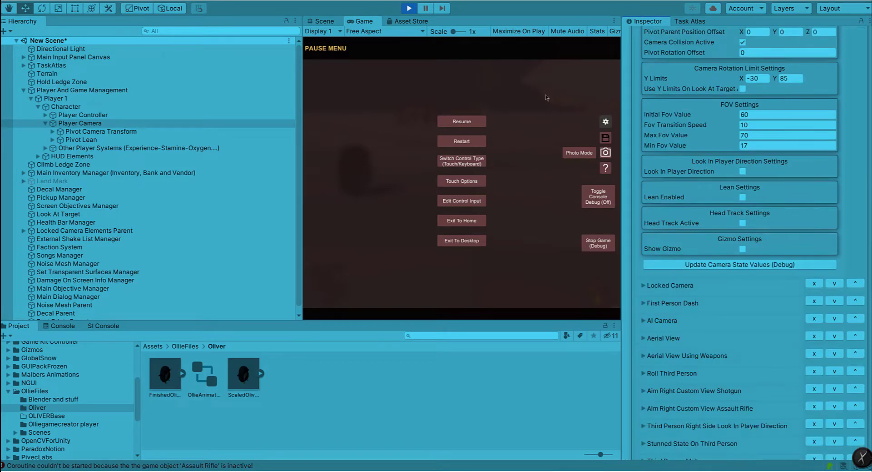
pyautogui.click(414, 8)
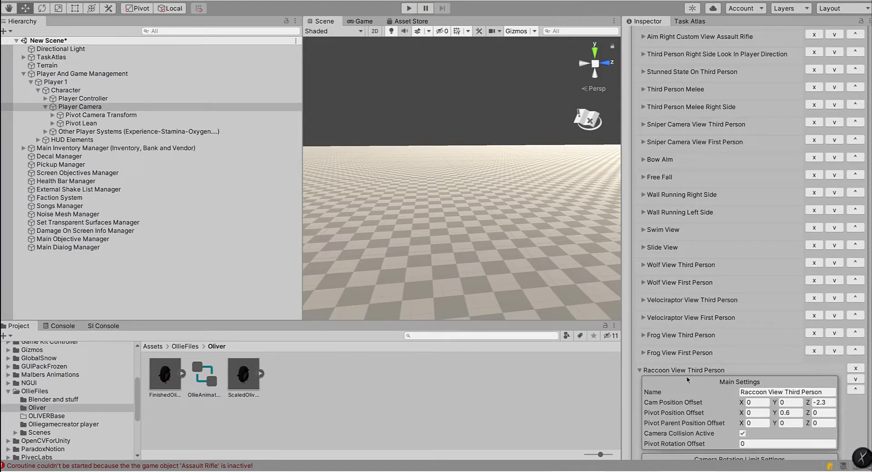
# Step: Collapse the Raccoon View Third Person state and look through the Player Camera States and their default state names
pyautogui.scroll(-5, 688, 379)
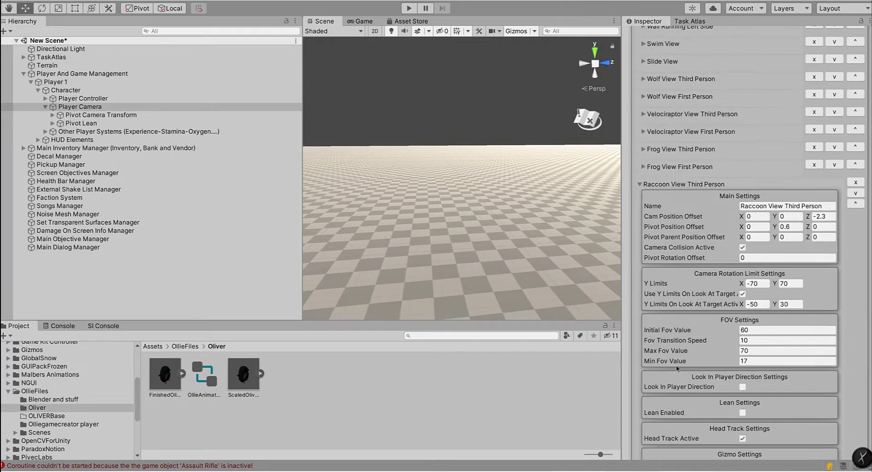
pyautogui.click(640, 184)
pyautogui.scroll(-10, 768, 196)
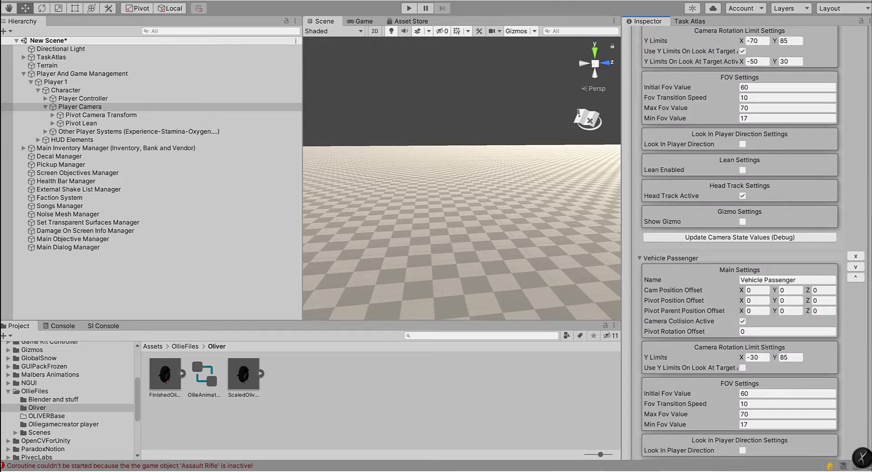
pyautogui.scroll(5, 782, 269)
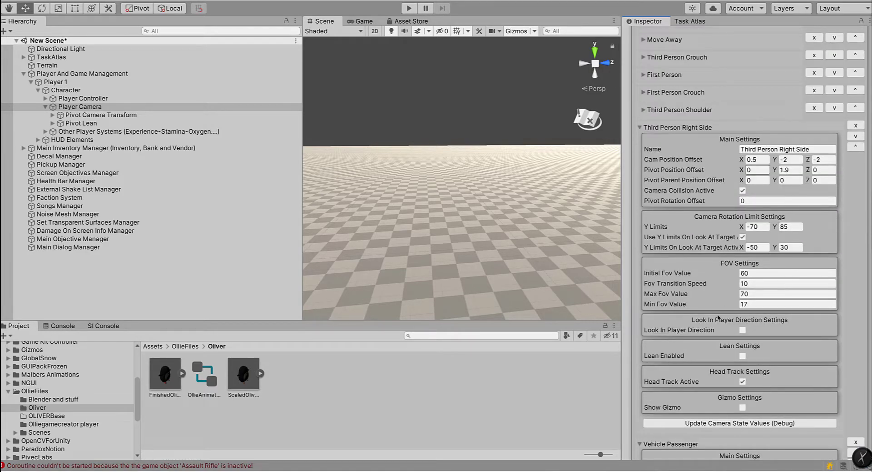
pyautogui.scroll(-12, 723, 296)
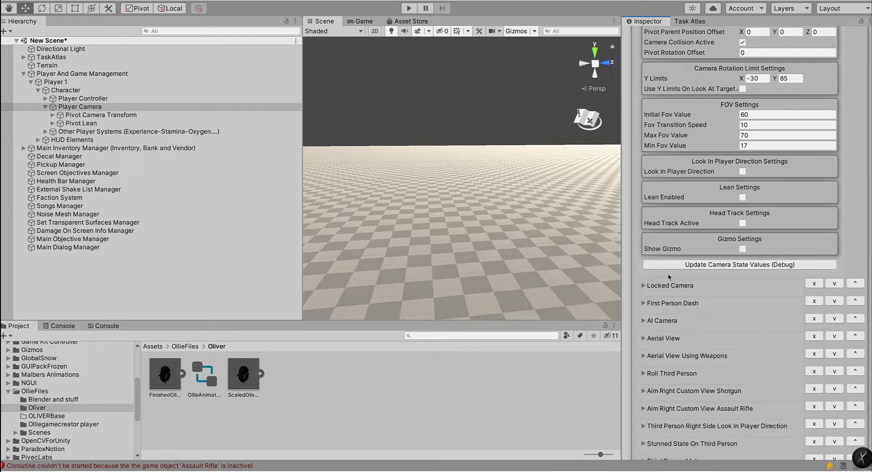
pyautogui.scroll(15, 709, 268)
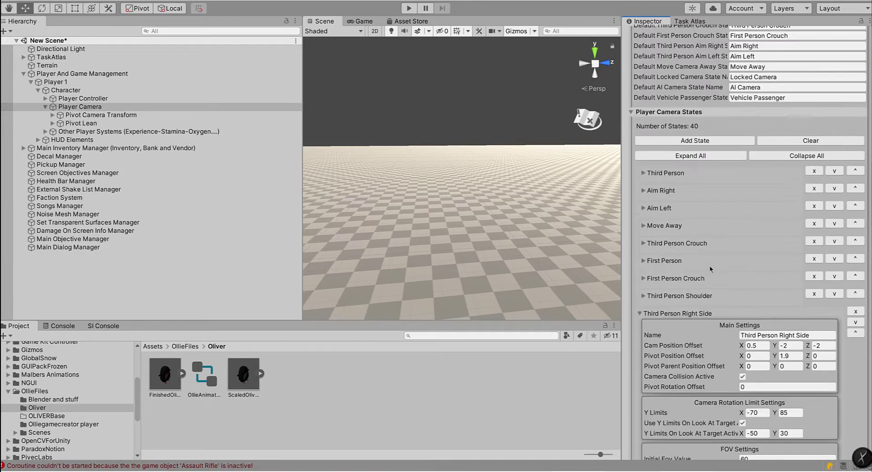
pyautogui.scroll(8, 722, 195)
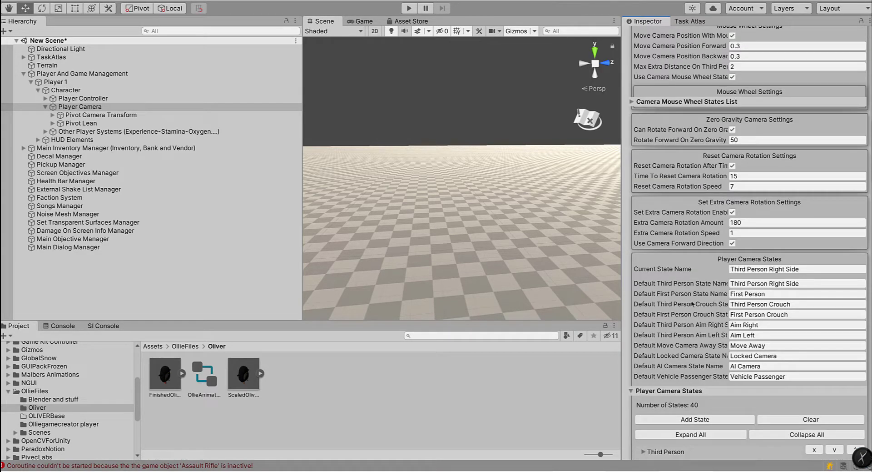
pyautogui.click(716, 283)
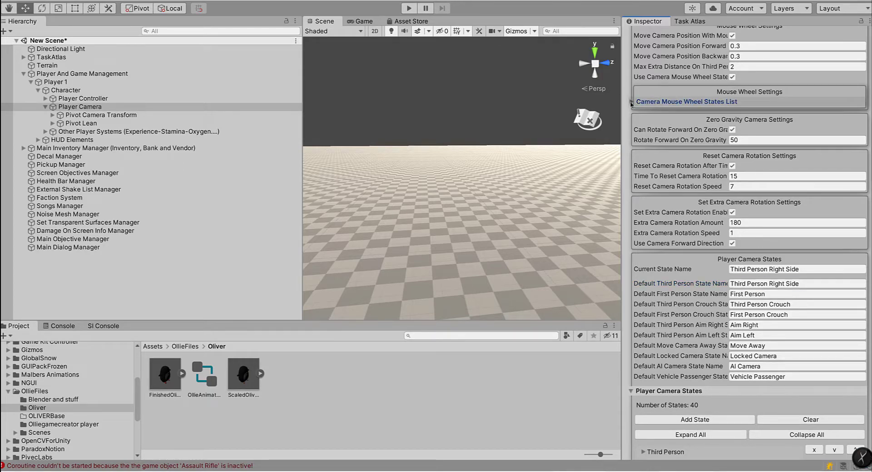
# Step: Expand the Camera Mouse Wheel States List and inspect its First Person entry
pyautogui.click(660, 102)
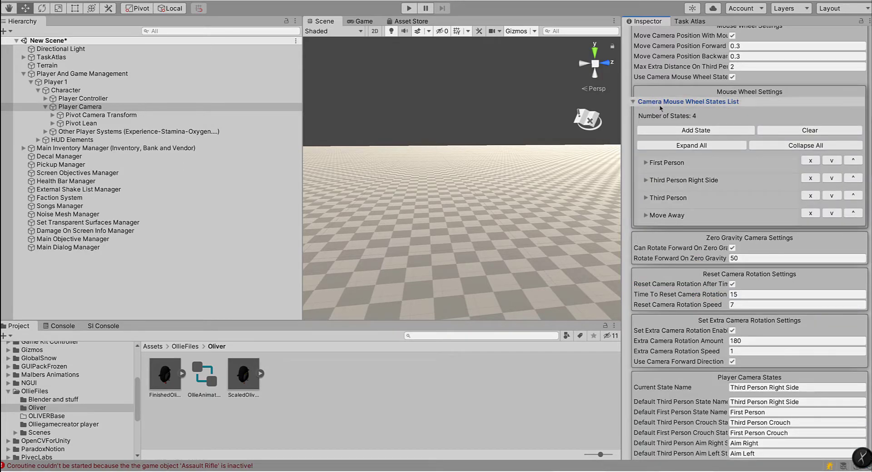
pyautogui.click(651, 163)
pyautogui.click(781, 175)
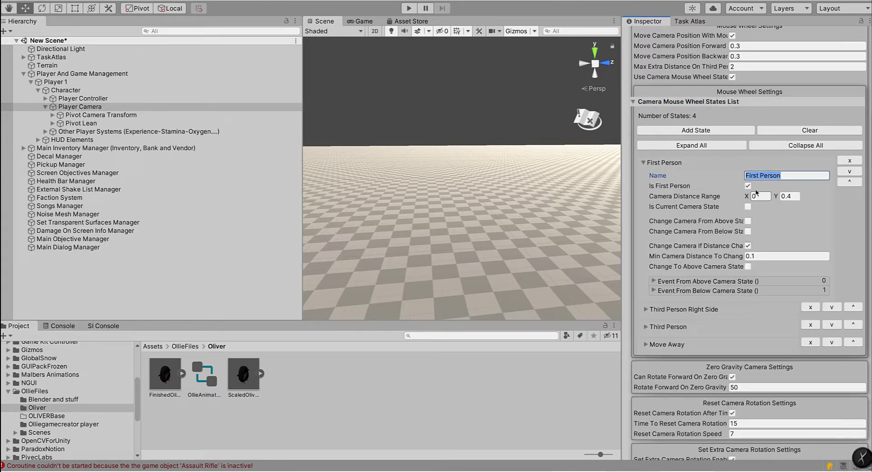